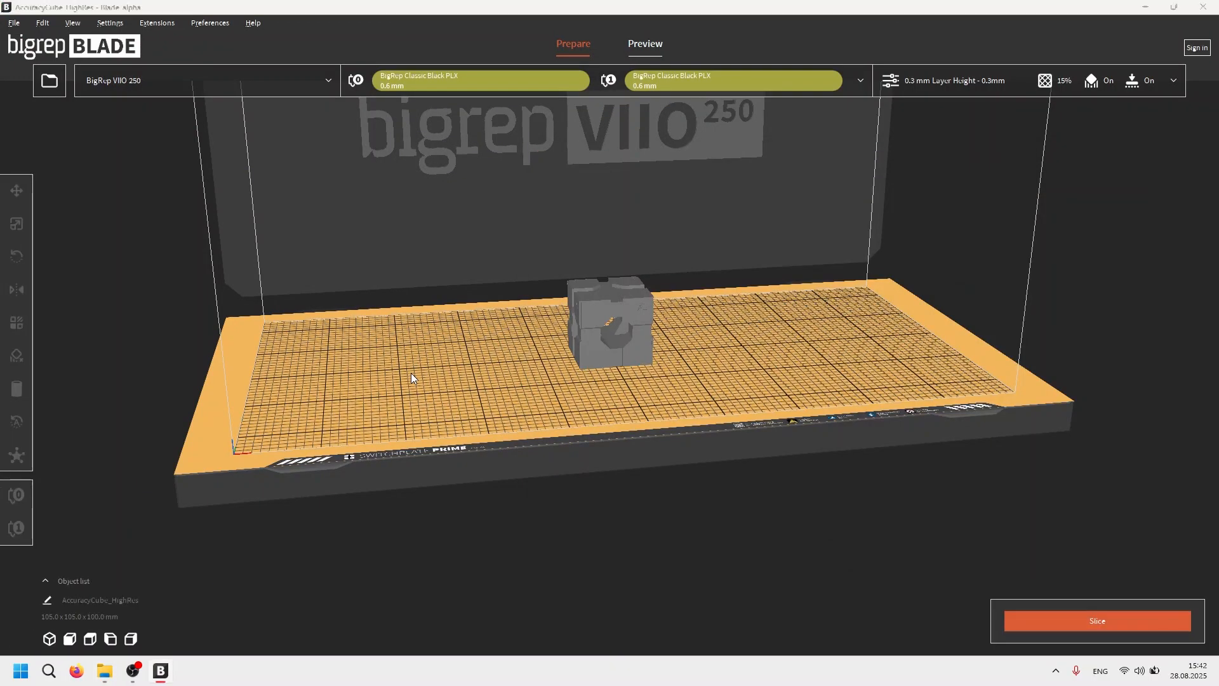
key(ctrl+o)
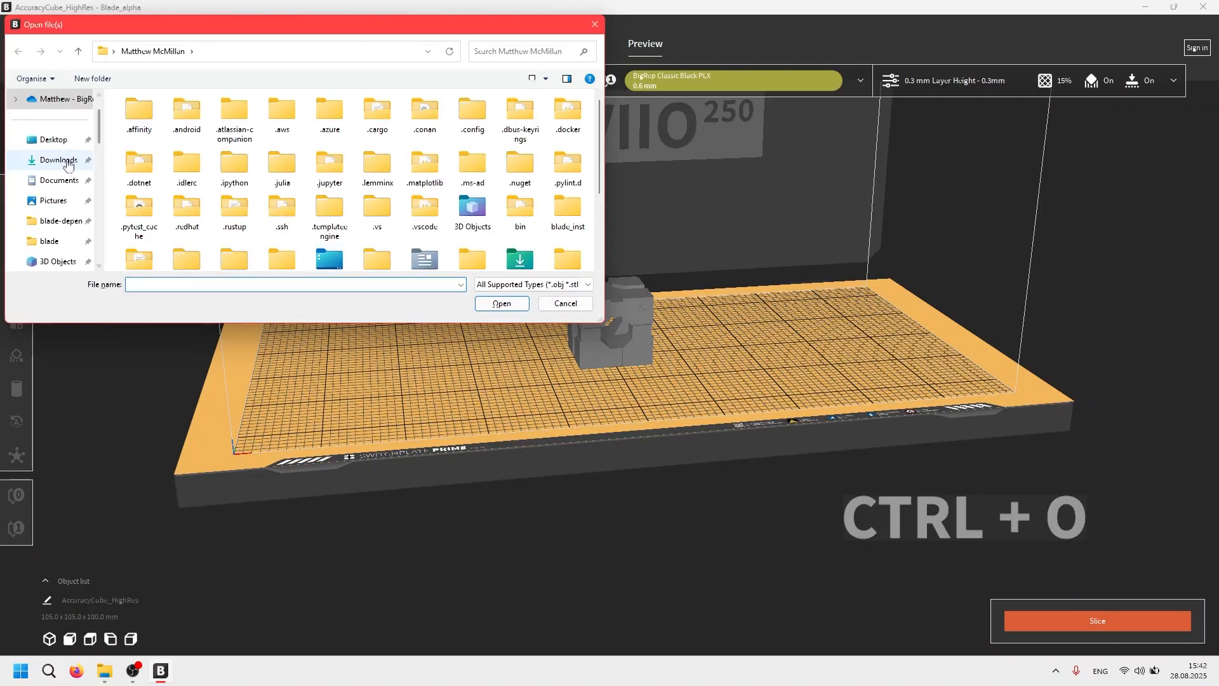
click(57, 139)
double_click(127, 120)
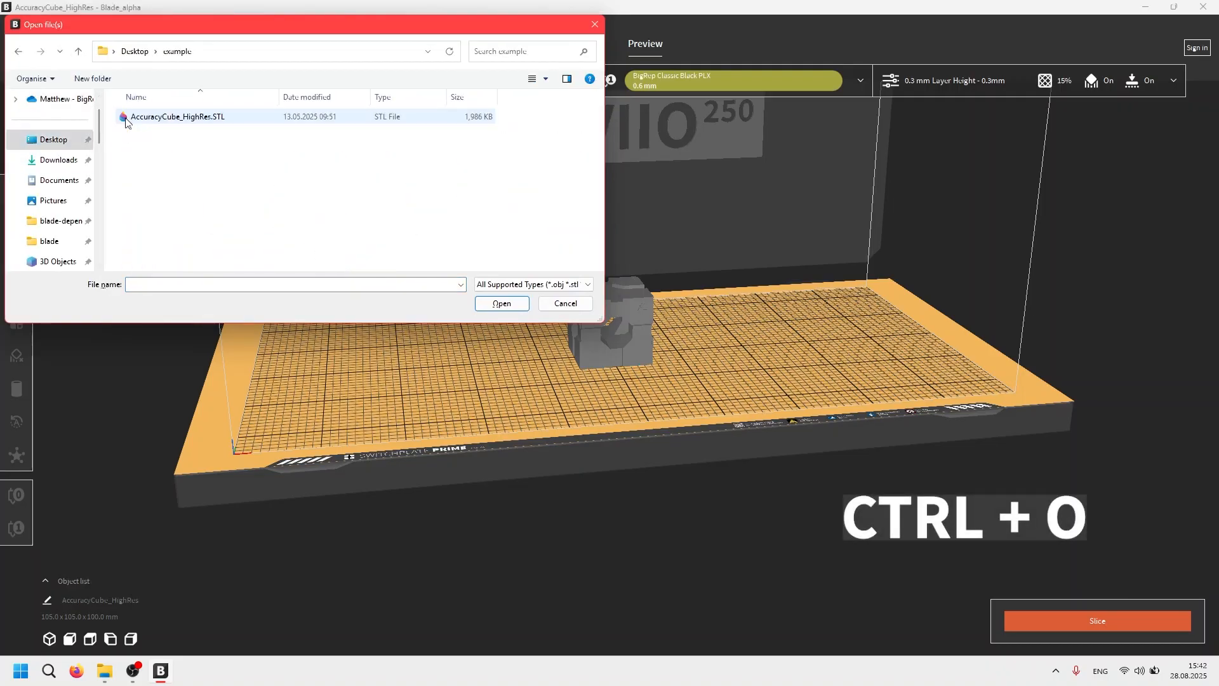
click(162, 120)
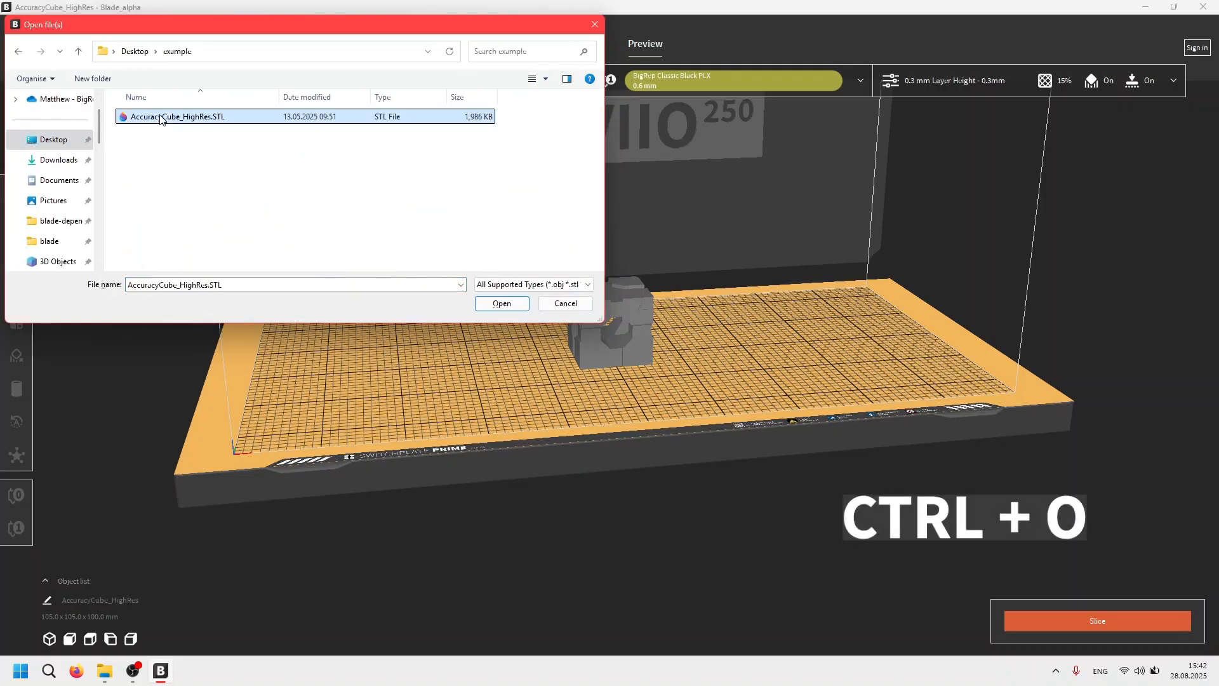
click(579, 305)
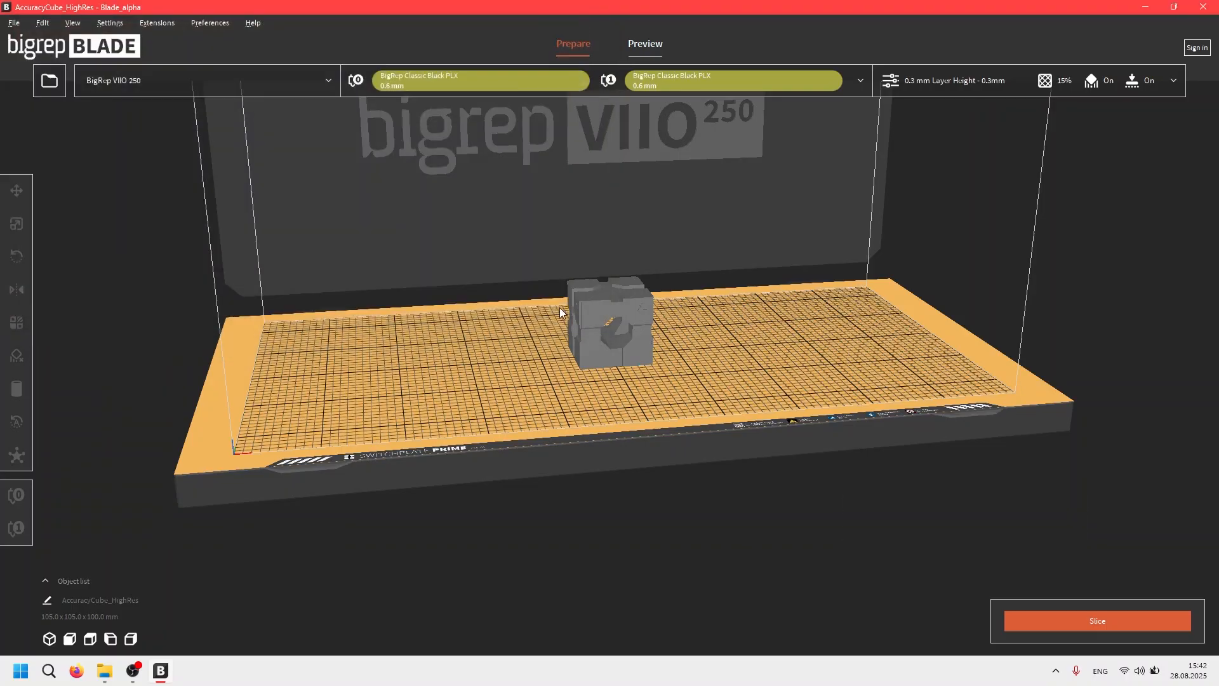
Move the accuracy cube on the build plate to about X 159 mm and Y 125 mm.
click(612, 310)
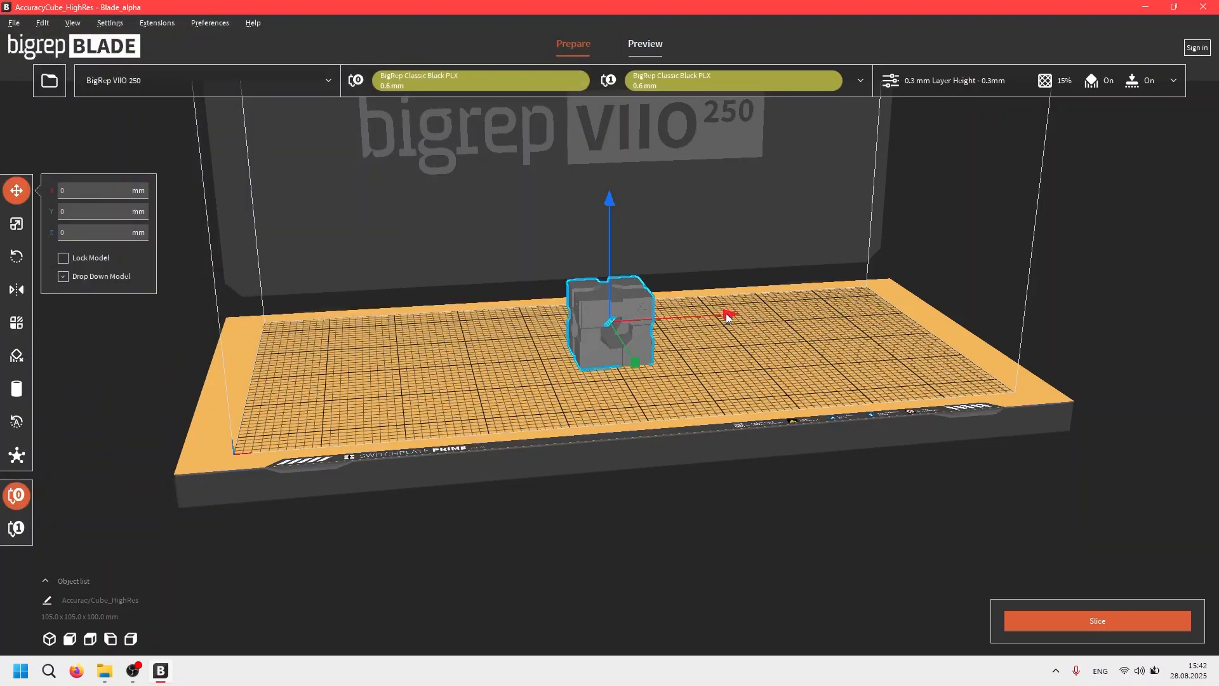
drag(729, 314, 829, 310)
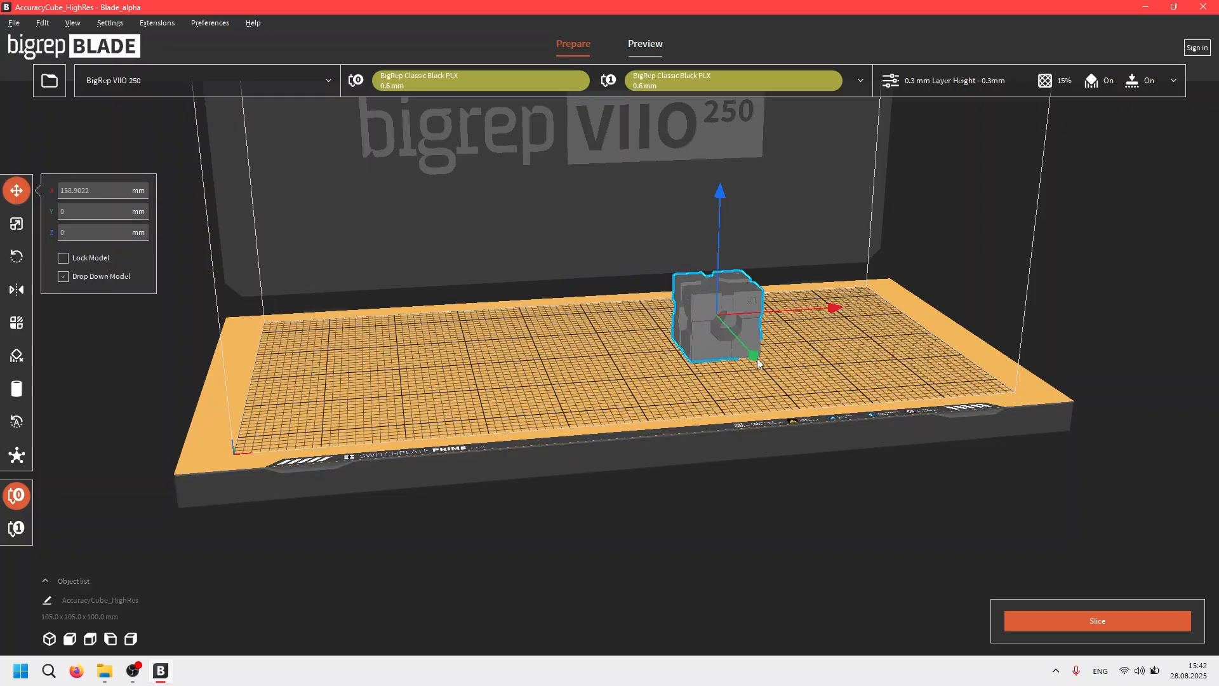
drag(750, 356, 785, 398)
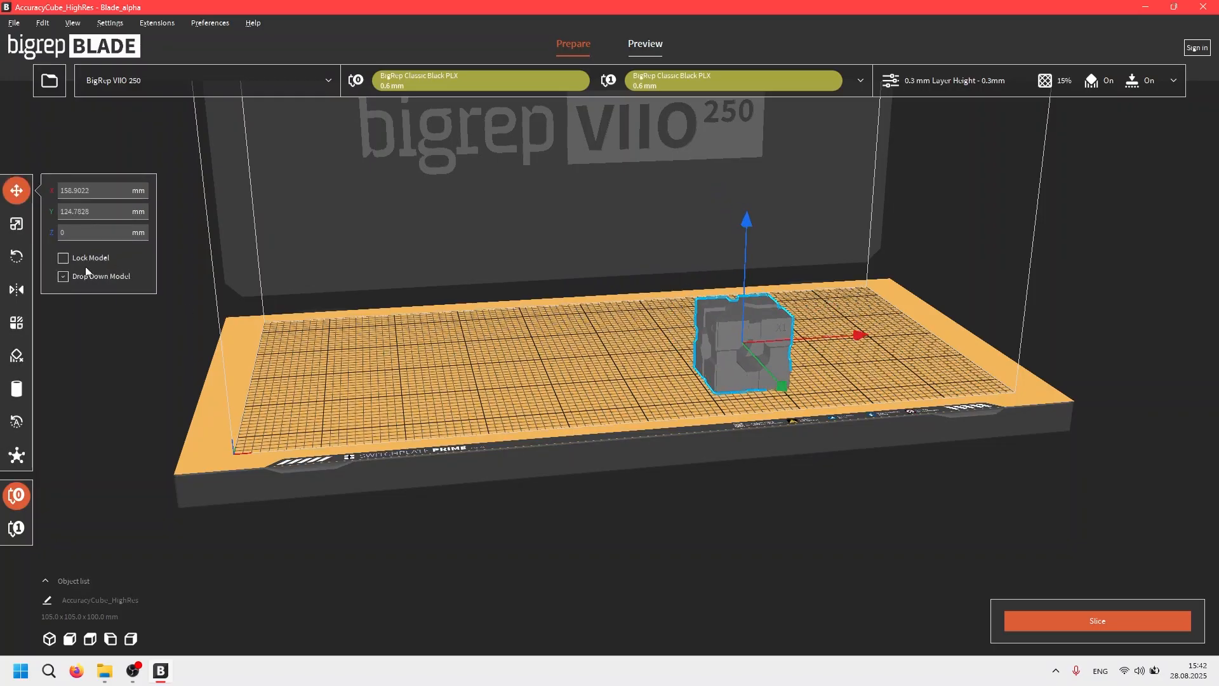
Look through the cube's scale, rotate, mirror, per-model settings, support and Tab Plus tools, and deselect the cube.
click(13, 230)
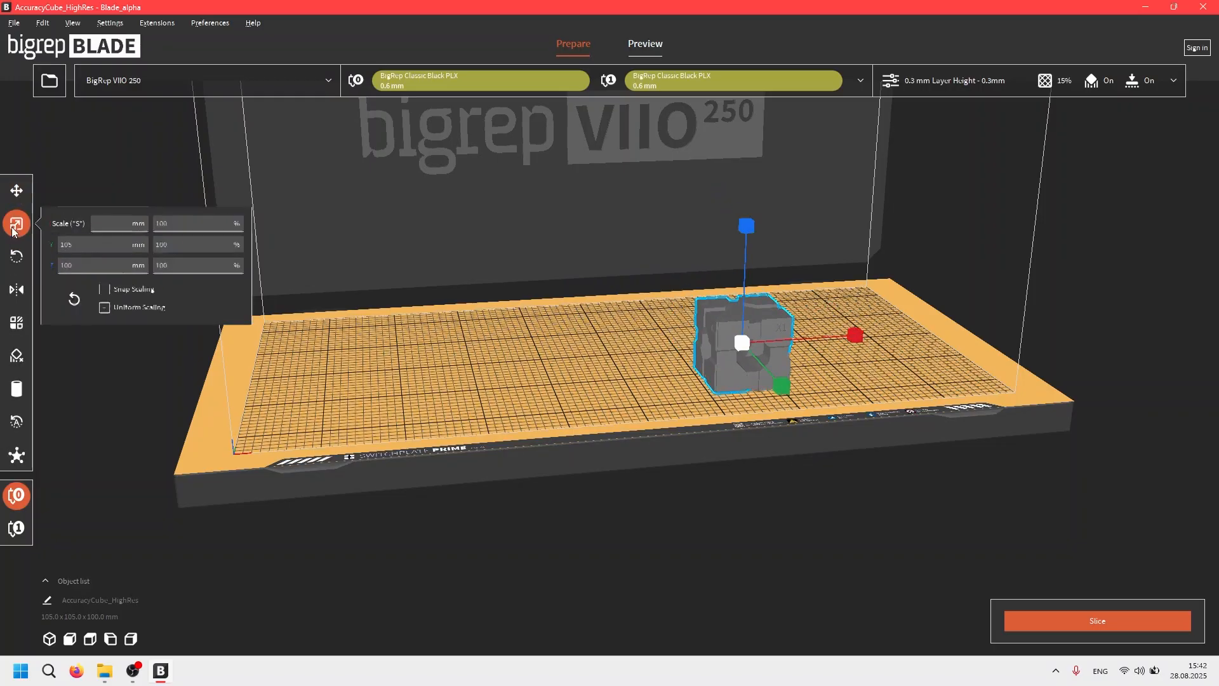
click(17, 260)
click(17, 289)
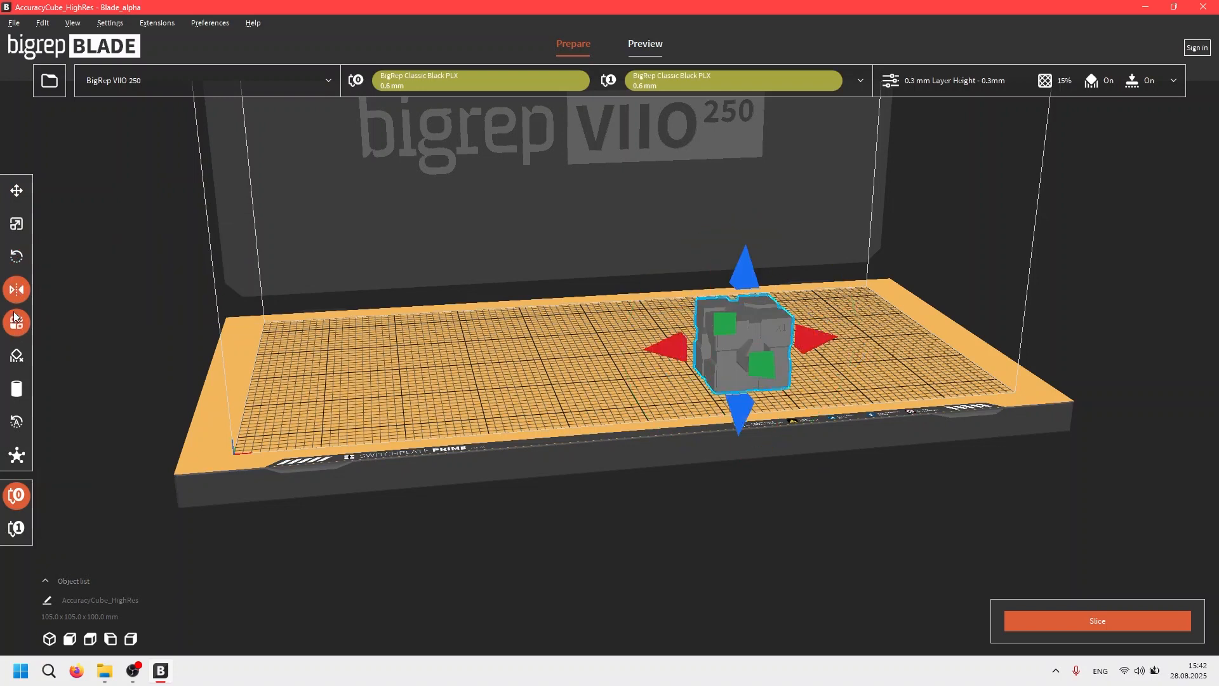
click(17, 322)
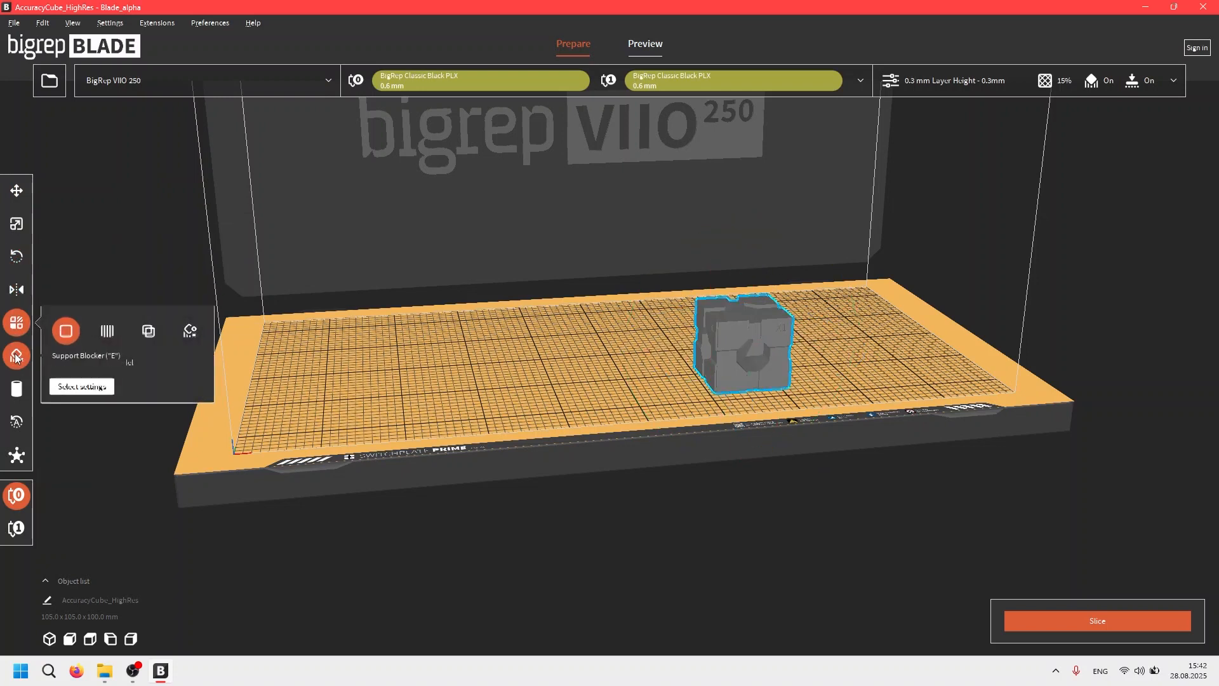
click(16, 355)
click(18, 390)
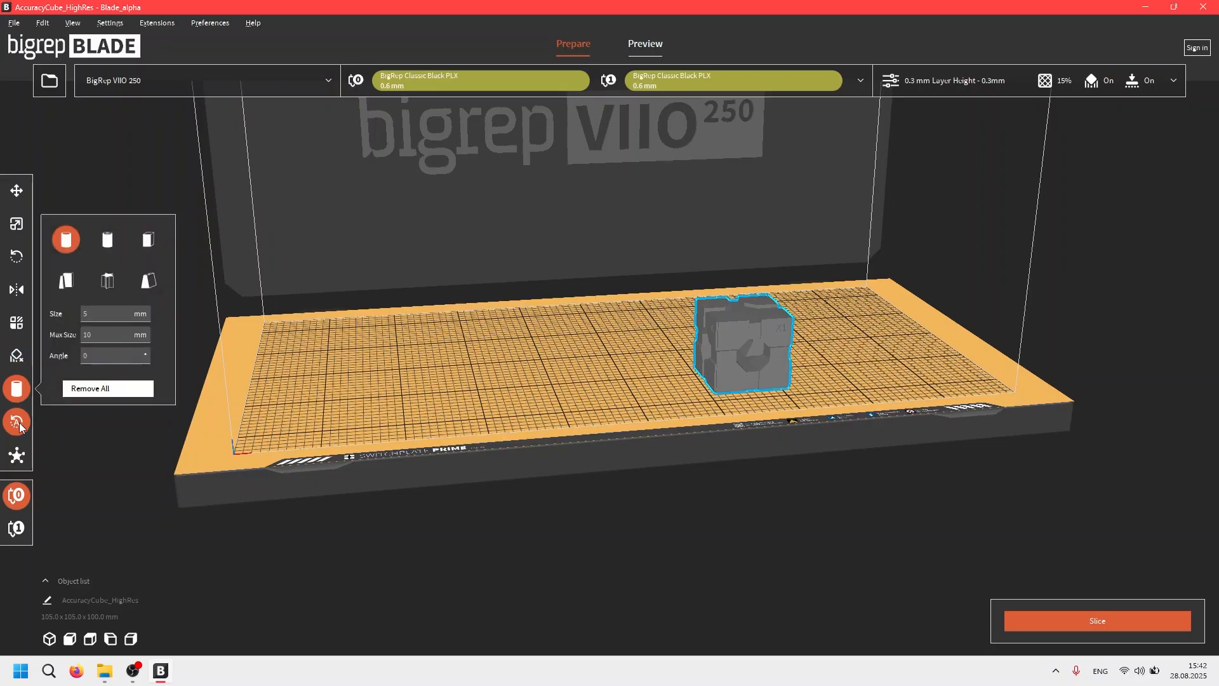
click(18, 423)
click(19, 455)
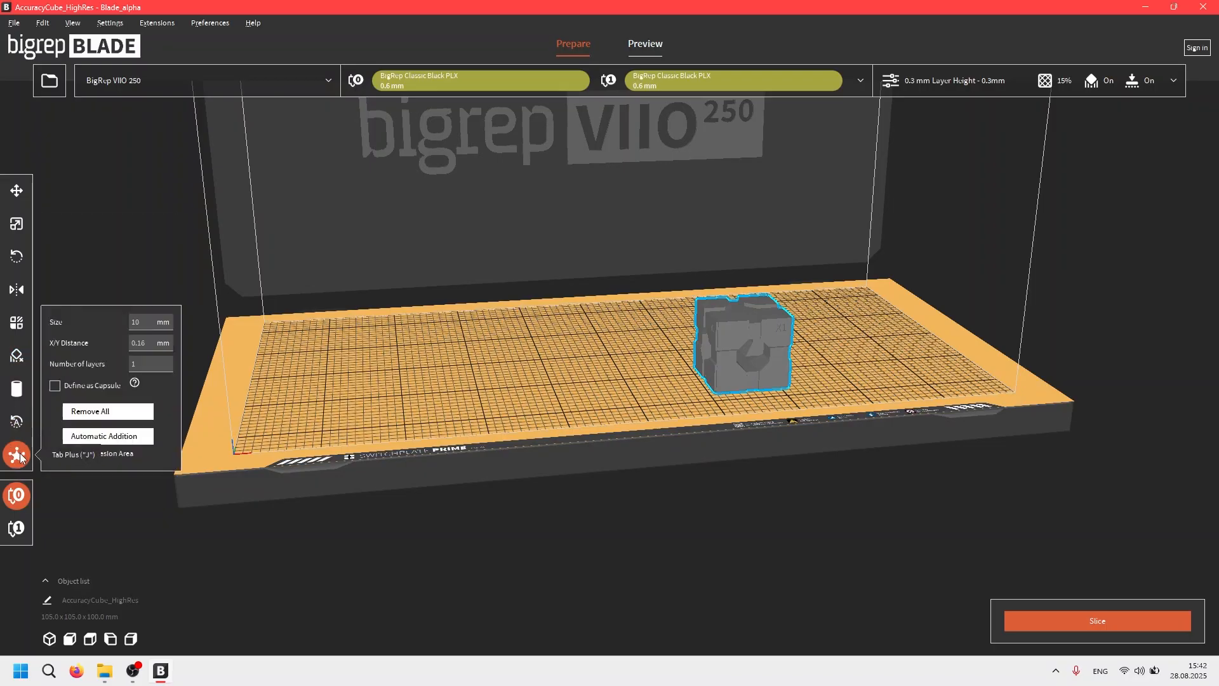
click(543, 379)
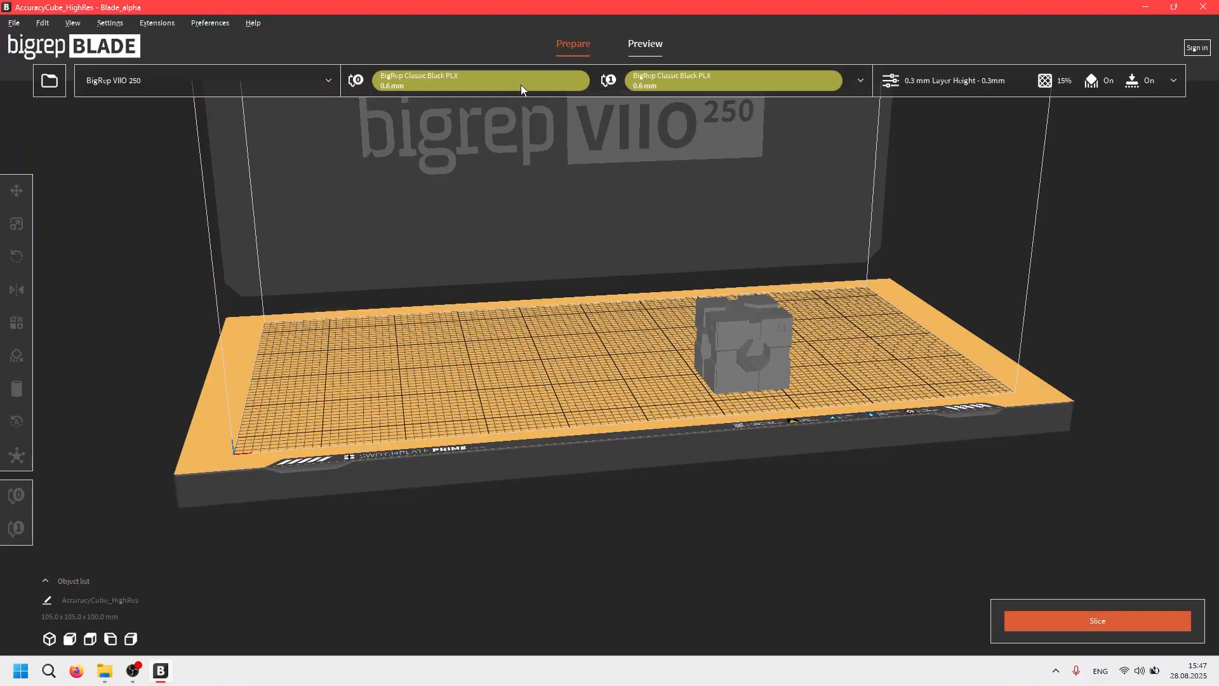
Choose Black PLX from the BigRep Classic PLX materials for extruder 0.
click(521, 86)
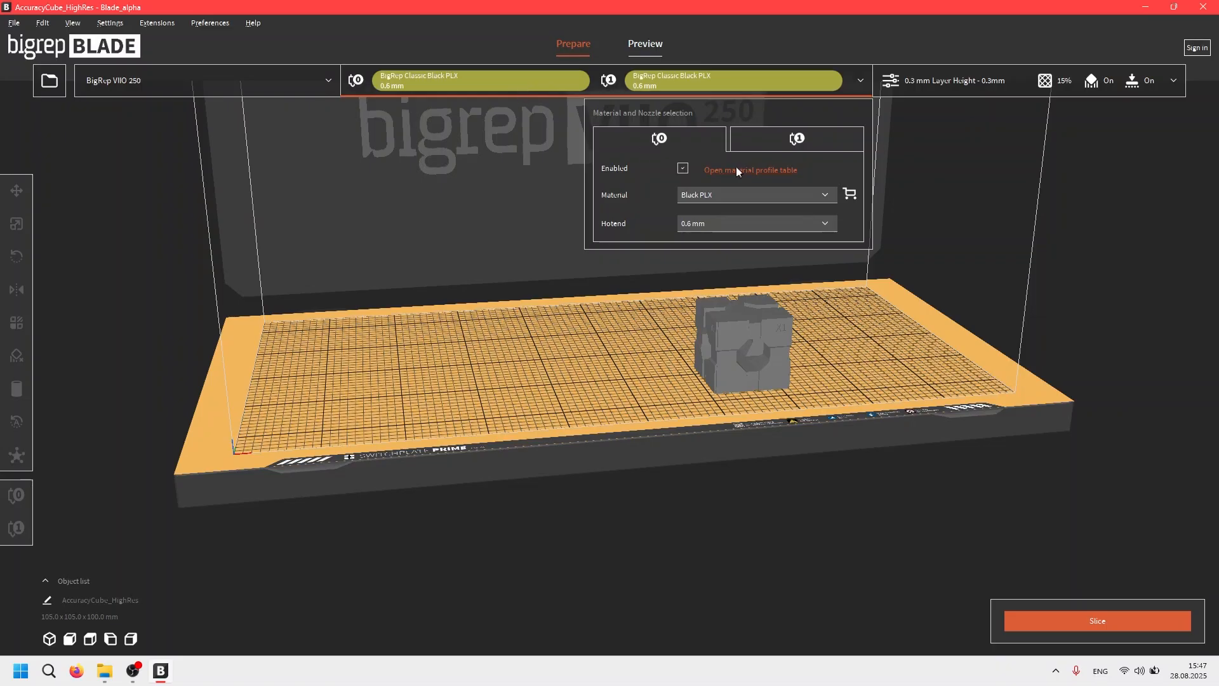
click(748, 194)
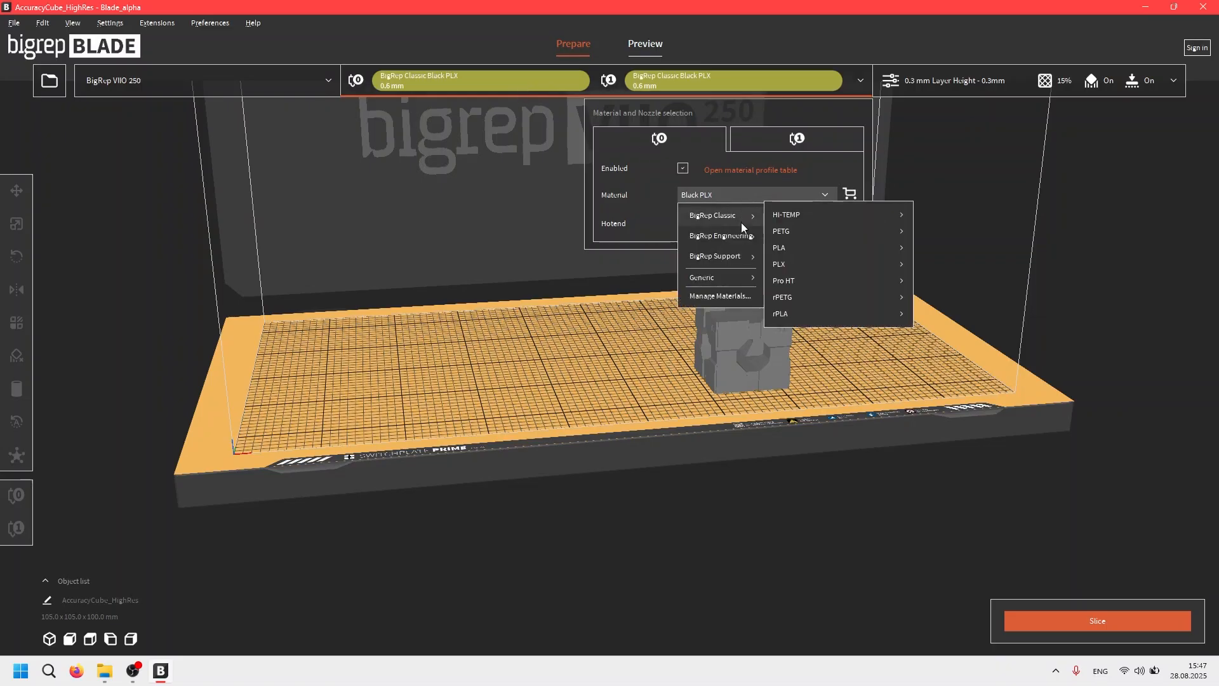
mouse_move(740, 255)
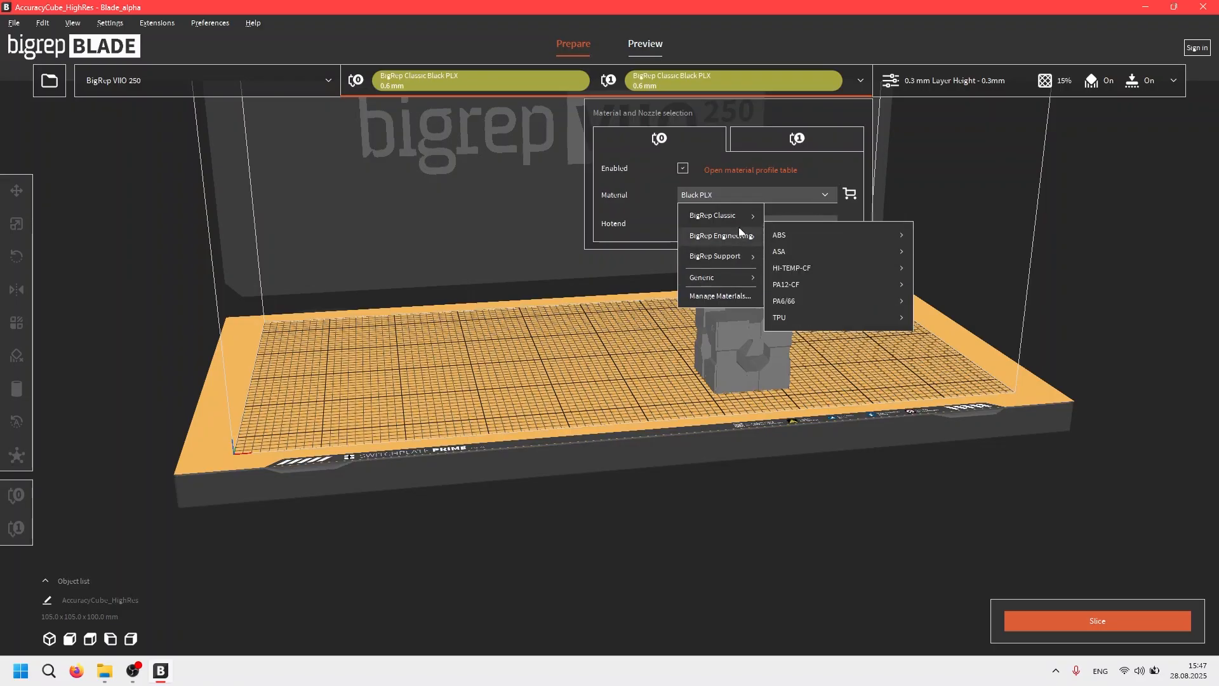
mouse_move(739, 214)
mouse_move(818, 264)
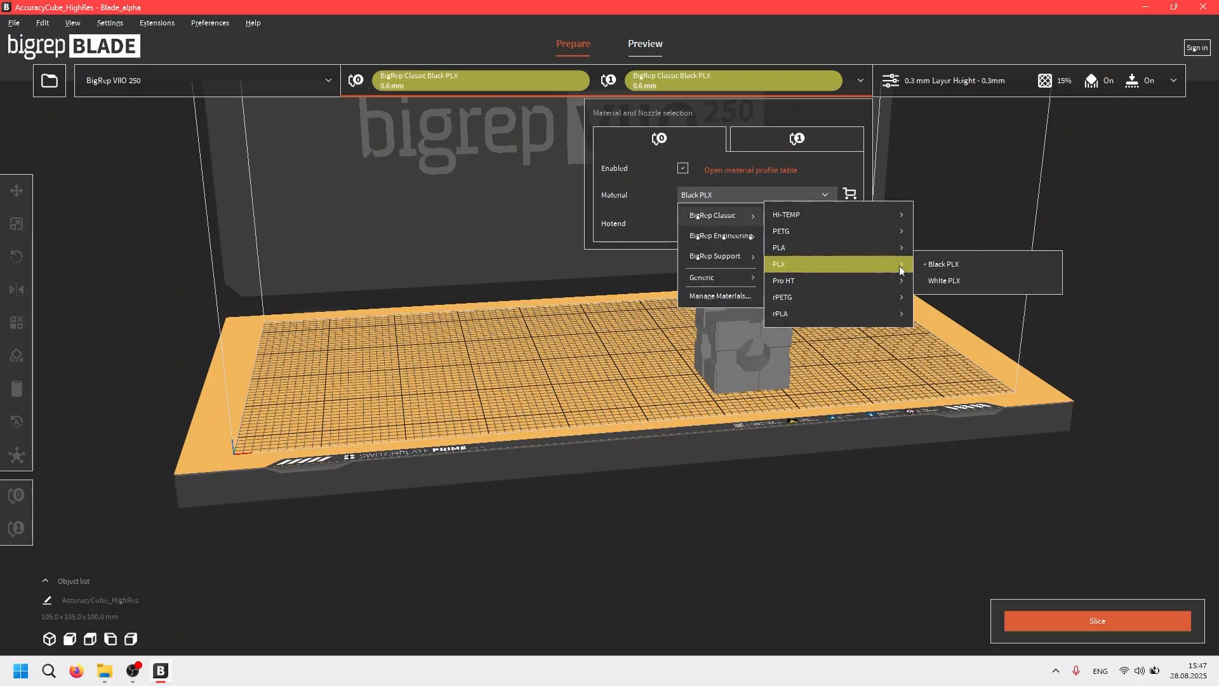
click(946, 263)
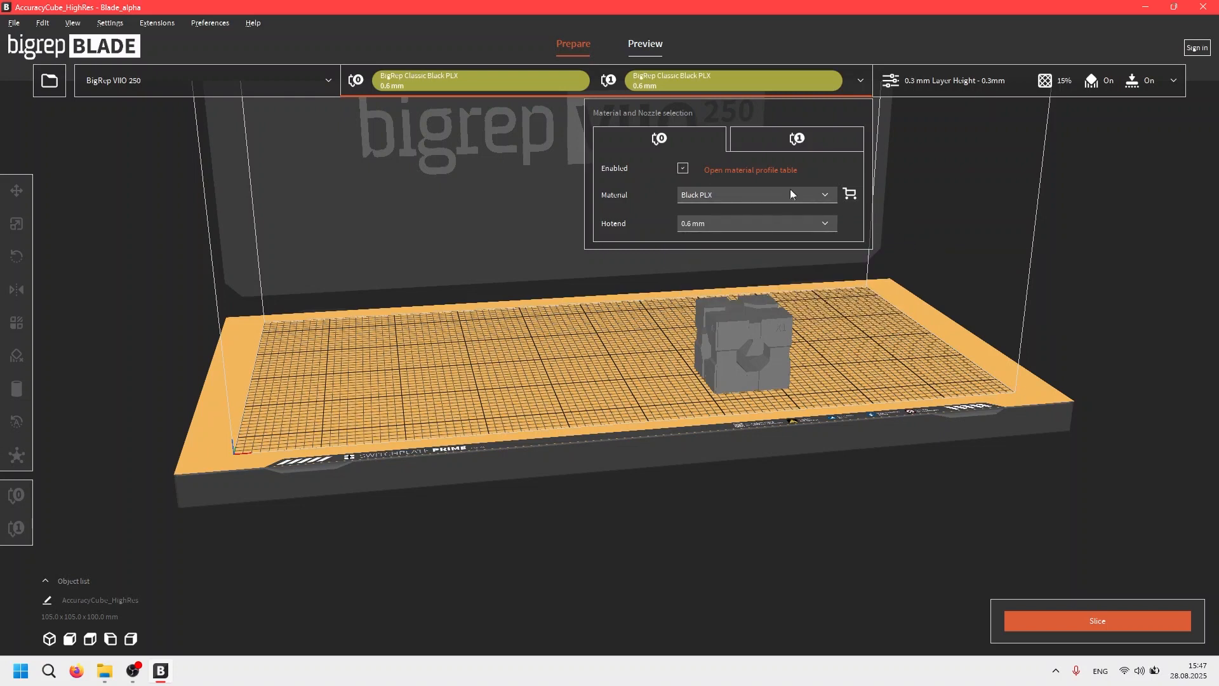
Open the material profile table, look through the VIIO 250 material profiles and follow the PLX link.
click(753, 170)
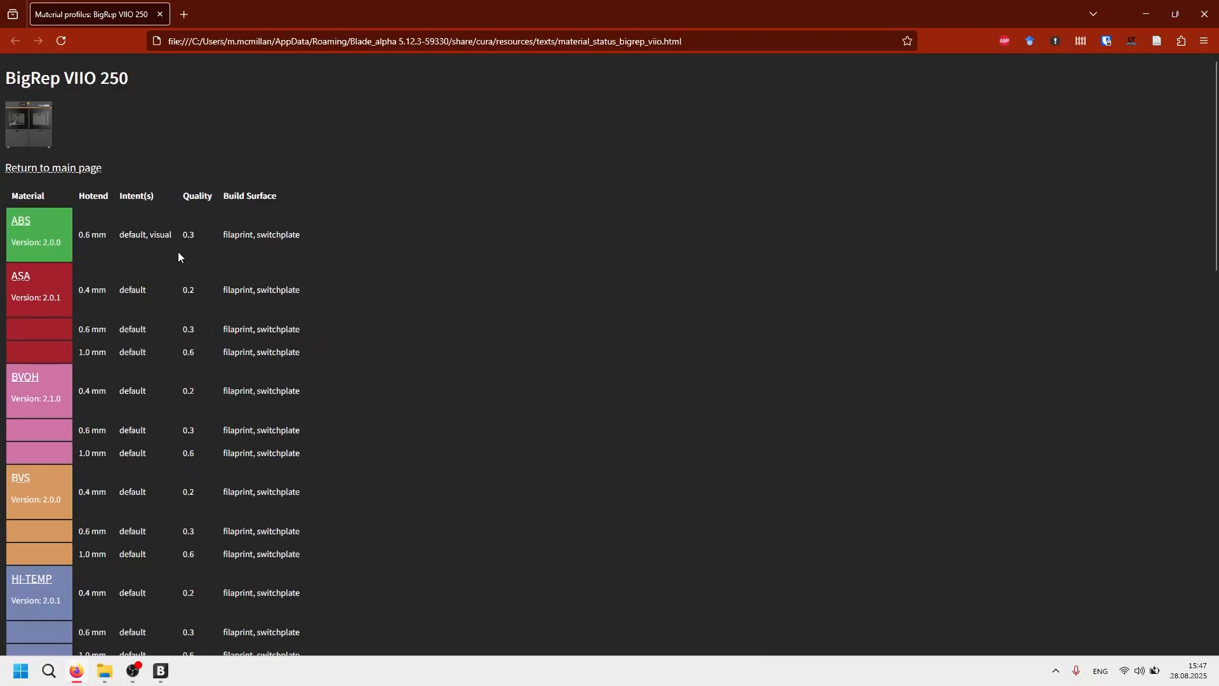
scroll(178, 253, down, 1)
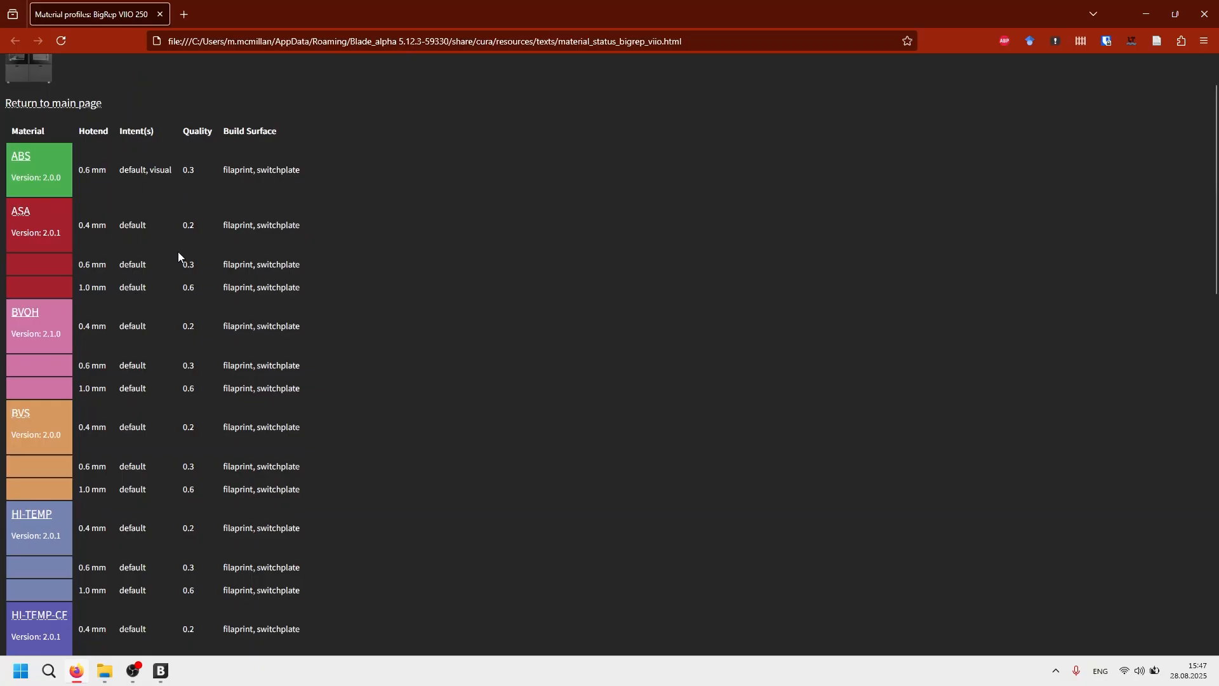
scroll(179, 254, down, 4)
scroll(178, 254, down, 9)
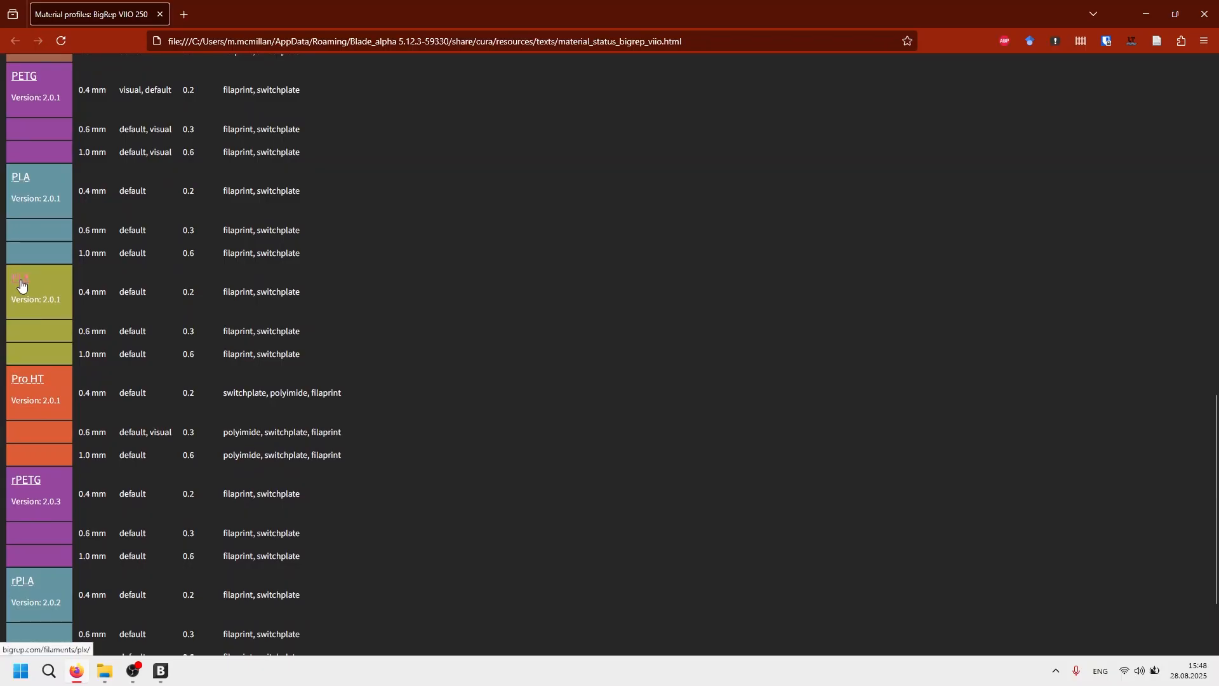
click(21, 285)
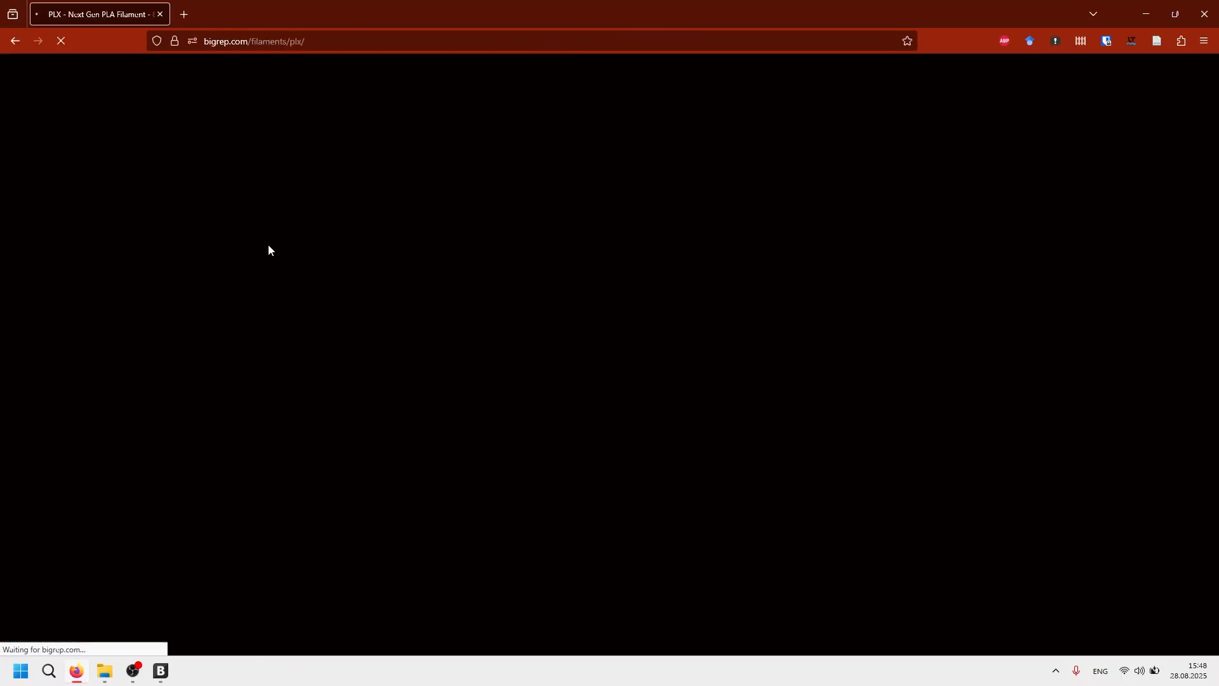
Switch back to Blade, open the selected material's shop page, close the duplicate page and read the PLX filament properties.
key(alt+Tab)
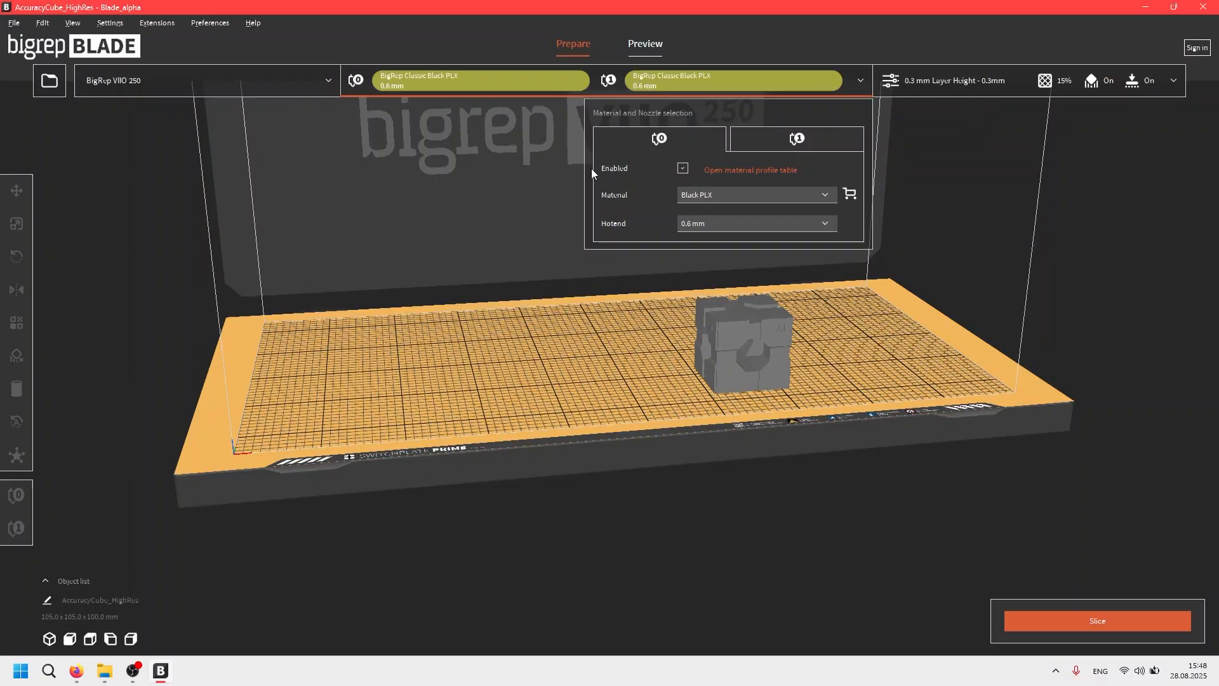
click(849, 193)
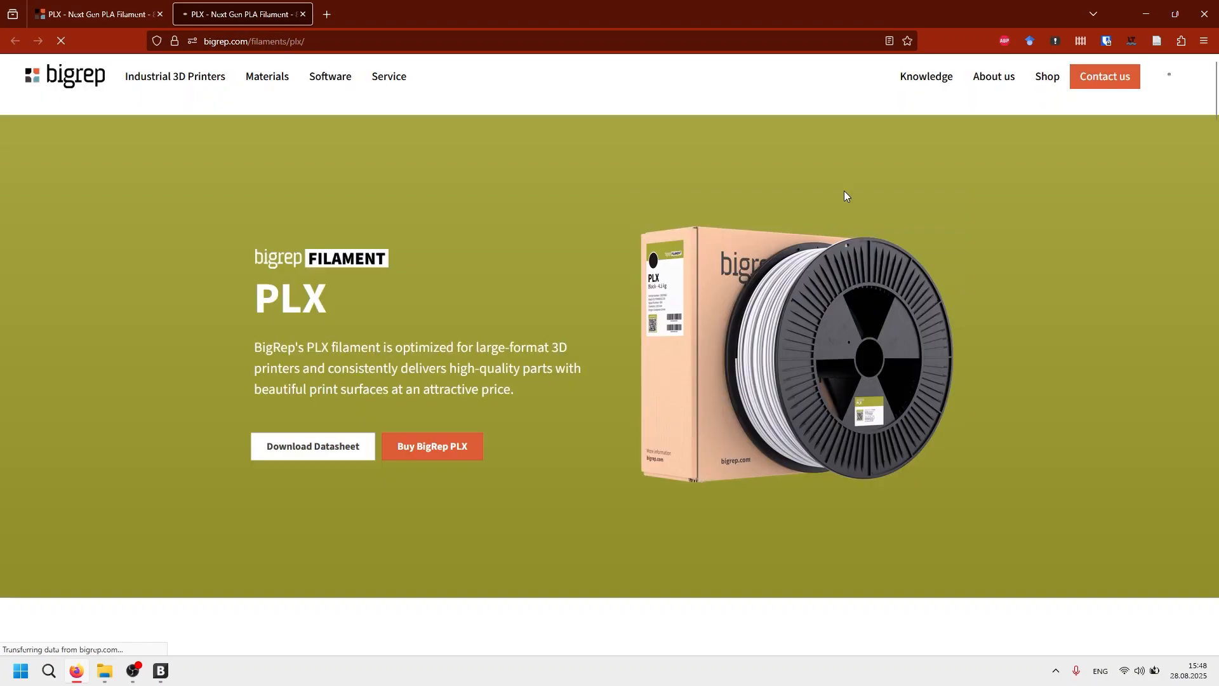
key(ctrl+w)
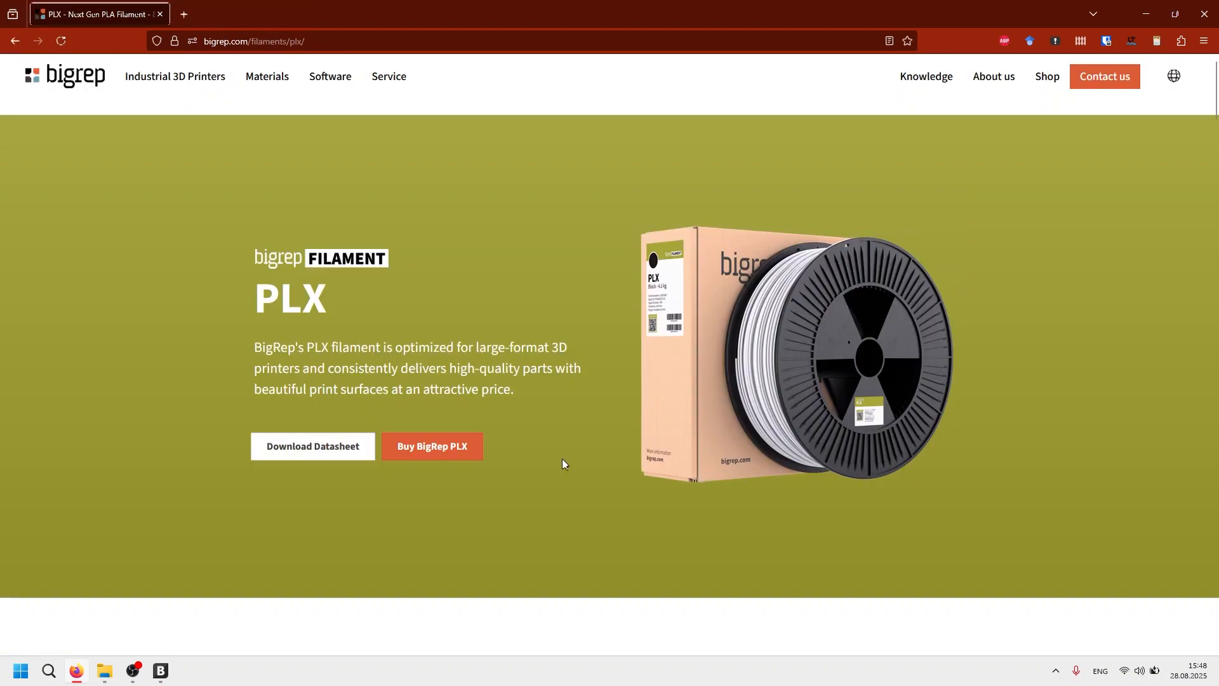
scroll(562, 458, down, 6)
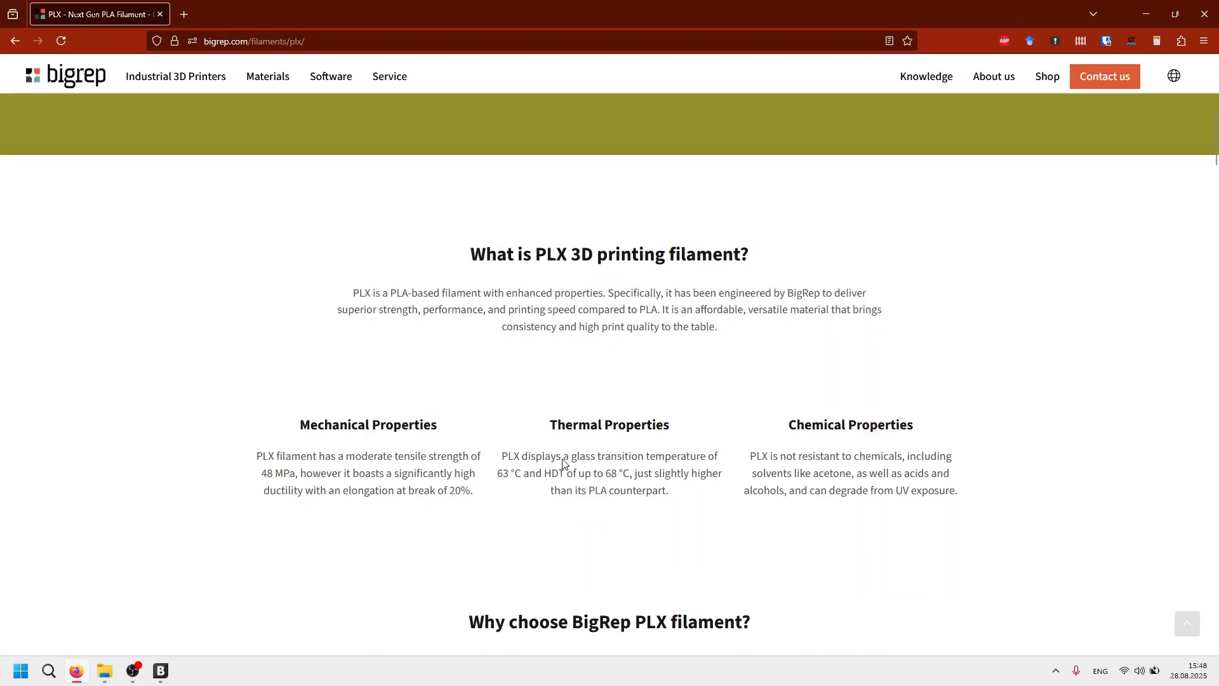
scroll(562, 463, down, 4)
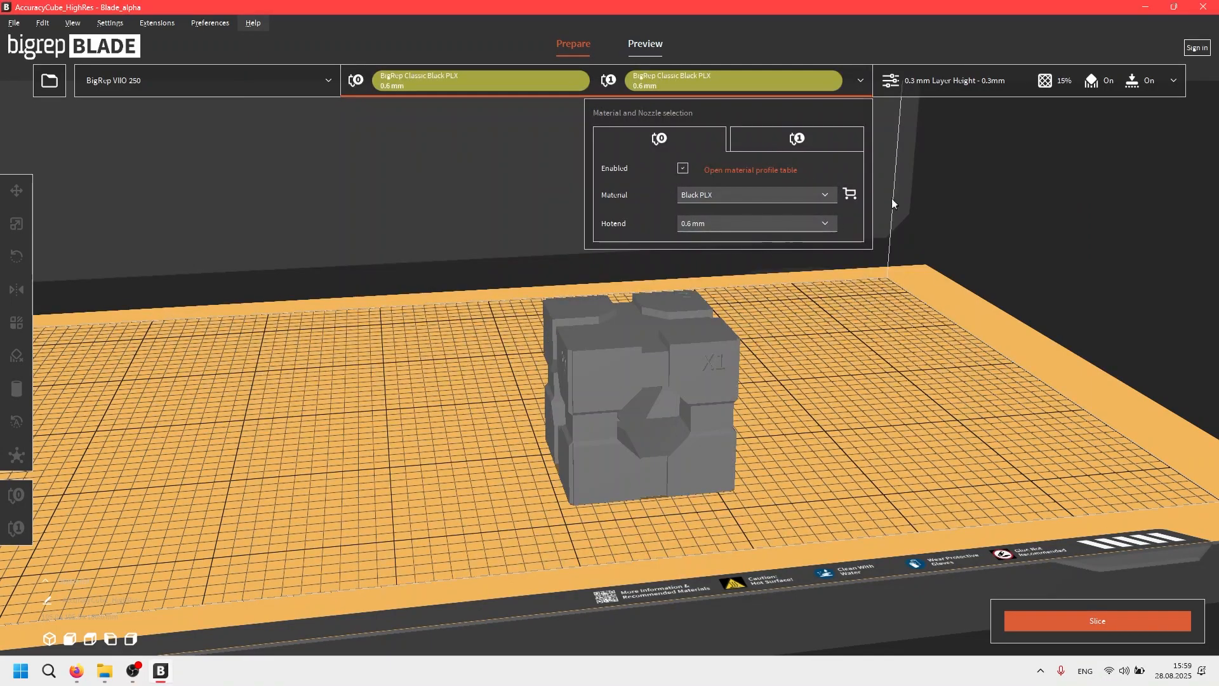
Show the custom print settings in Blade and set the setting visibility to Basic.
click(967, 87)
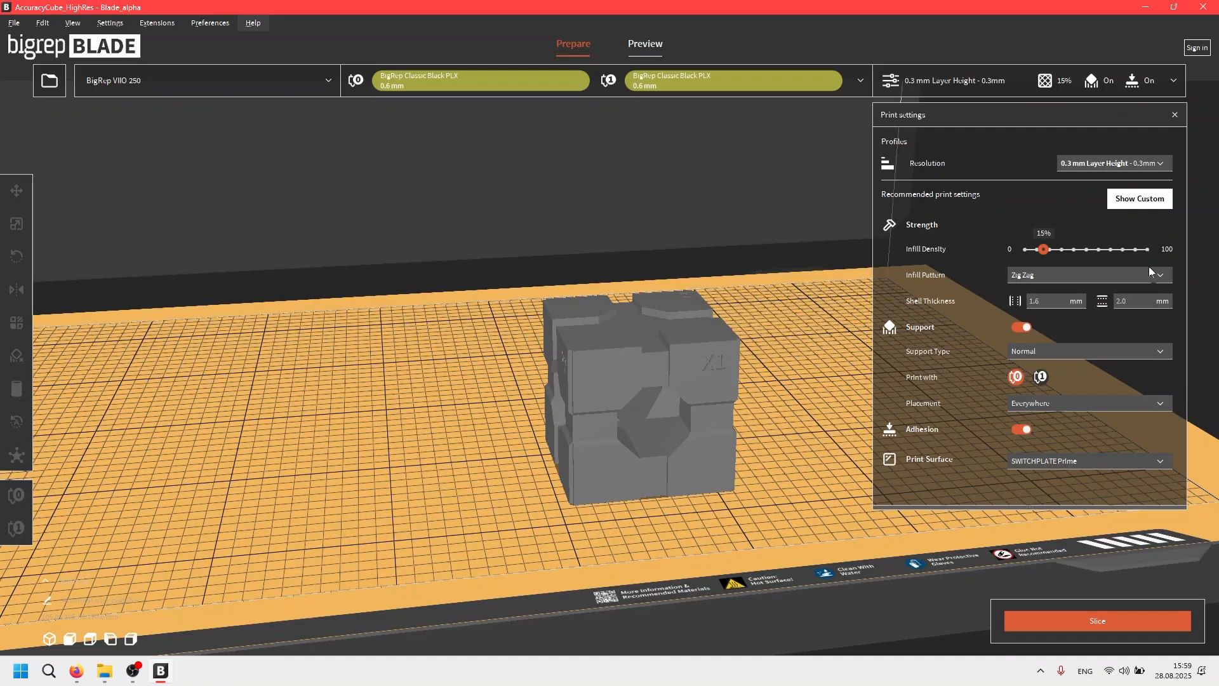
click(1141, 200)
click(1163, 205)
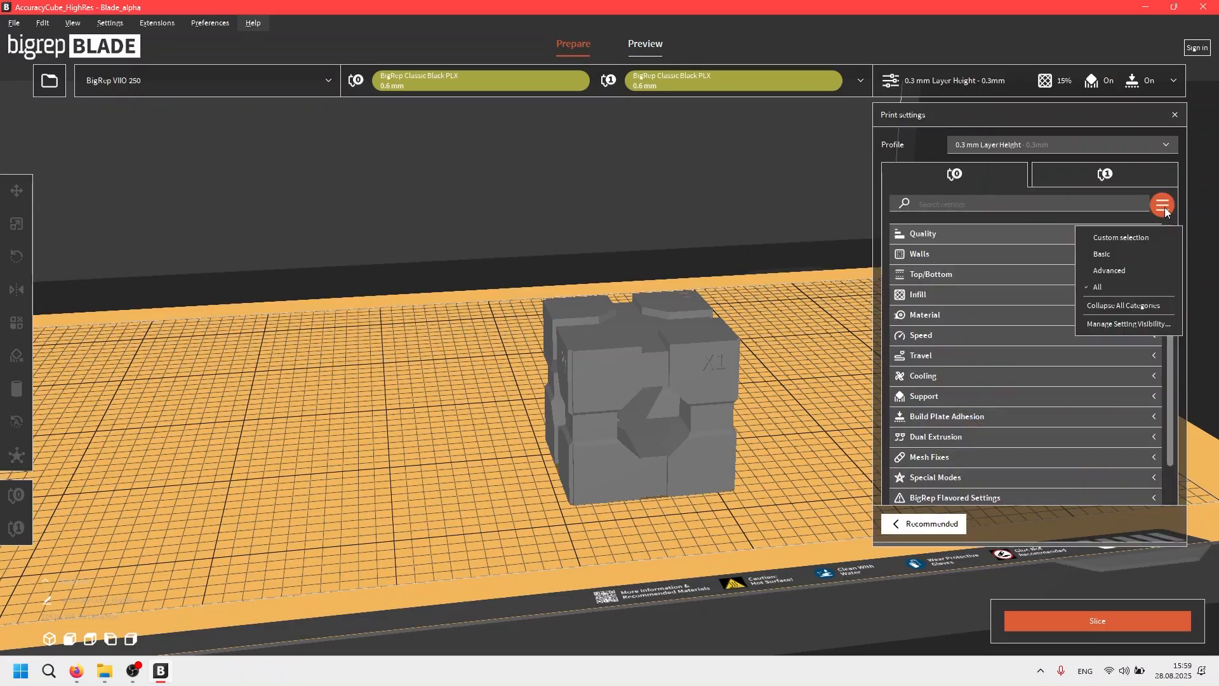
click(1122, 254)
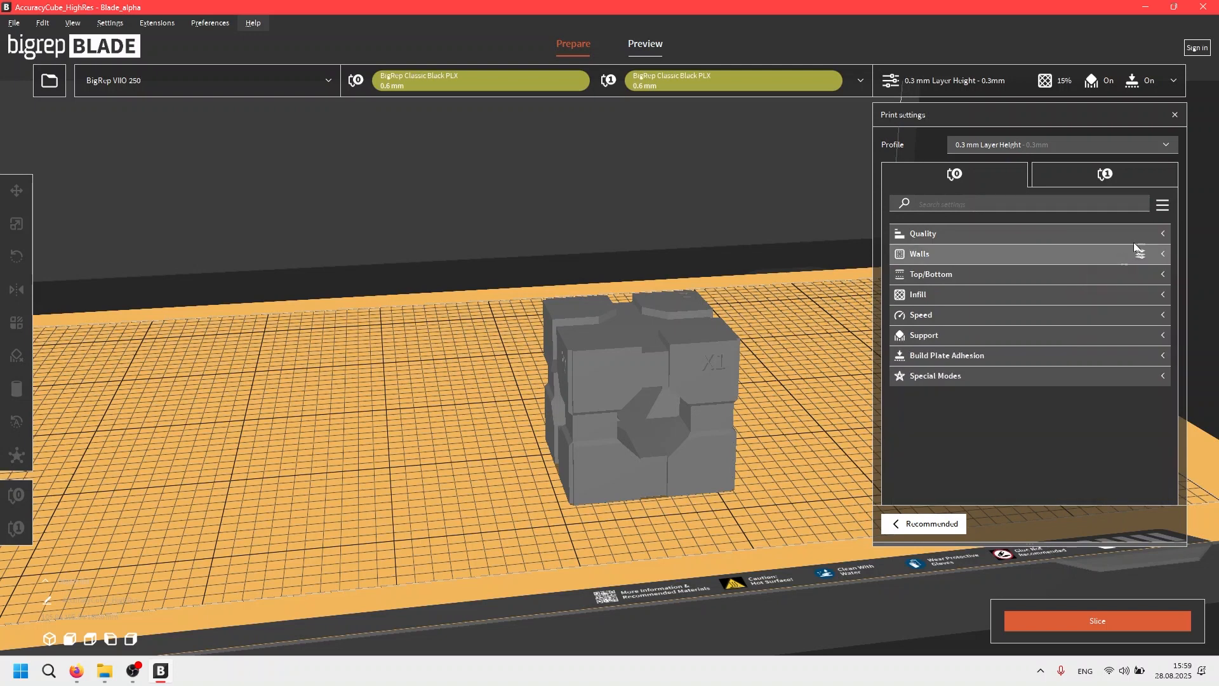
Set the print setting visibility to Advanced.
click(1161, 204)
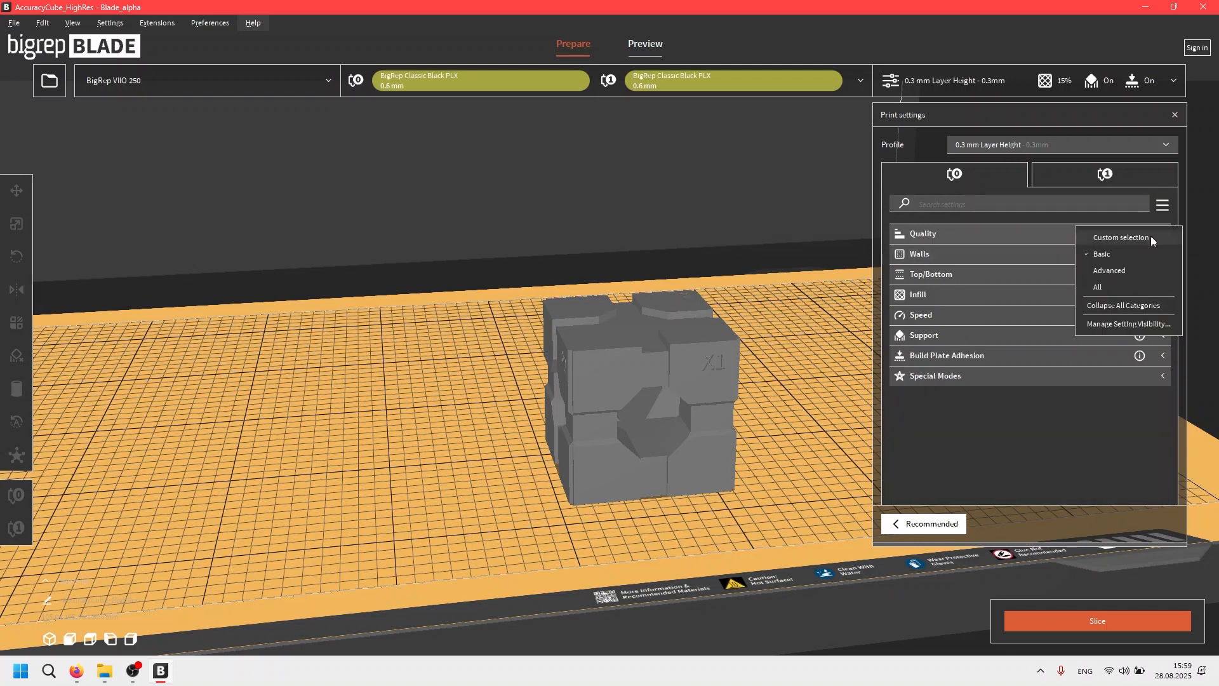
click(1147, 270)
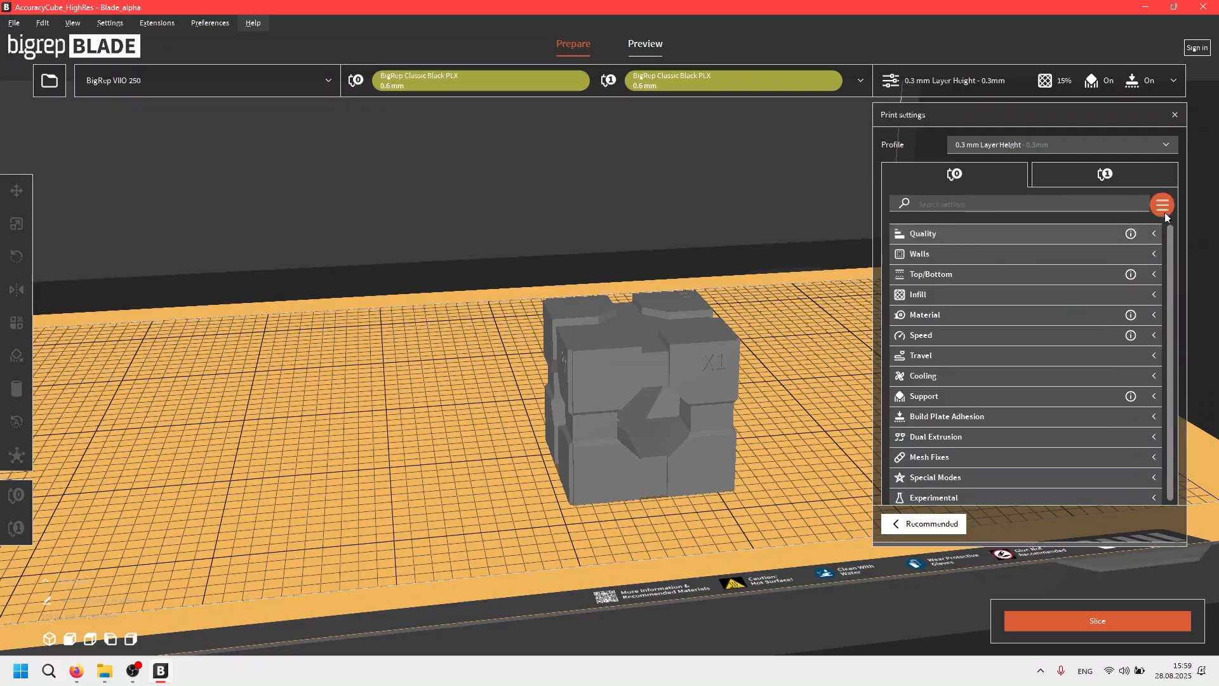
click(1163, 205)
click(1131, 273)
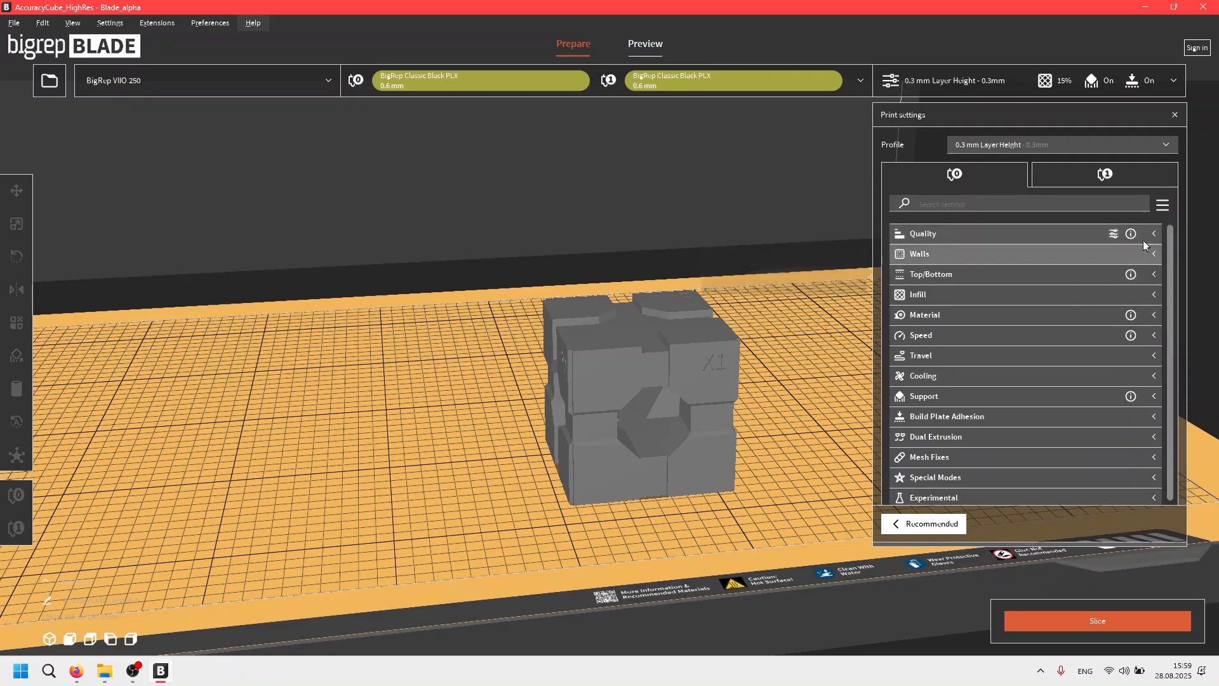
Expand the Quality category and set the print setting visibility to All.
click(1145, 232)
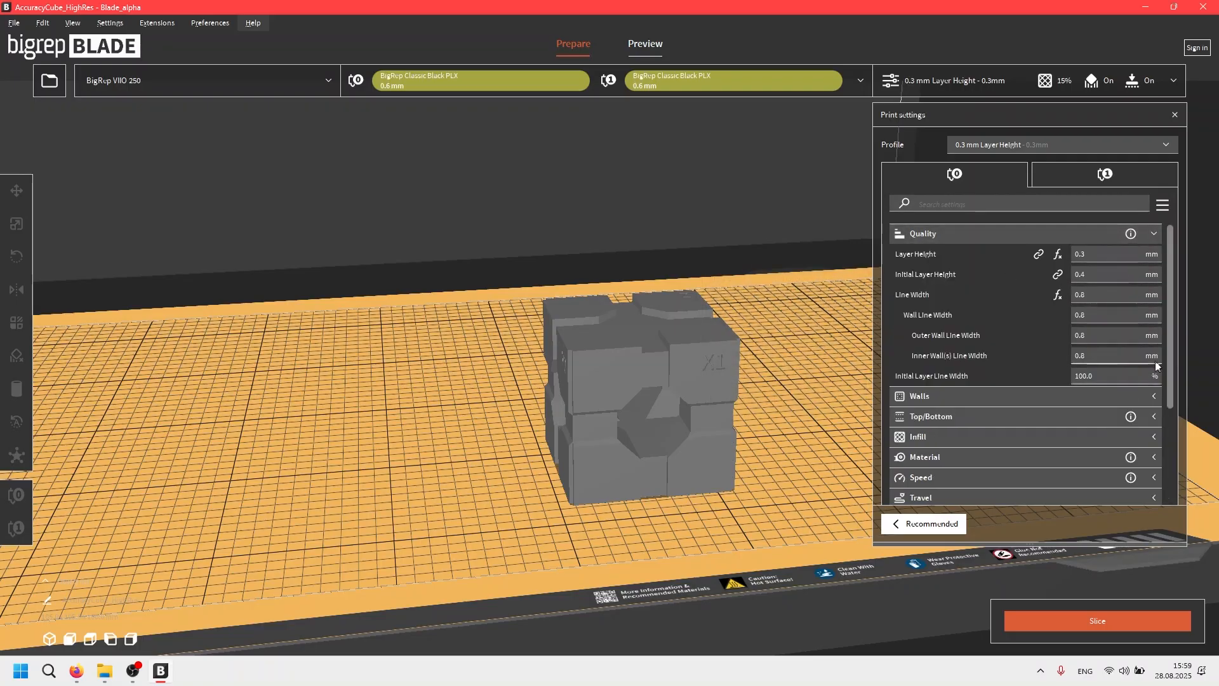
click(1162, 204)
click(1132, 286)
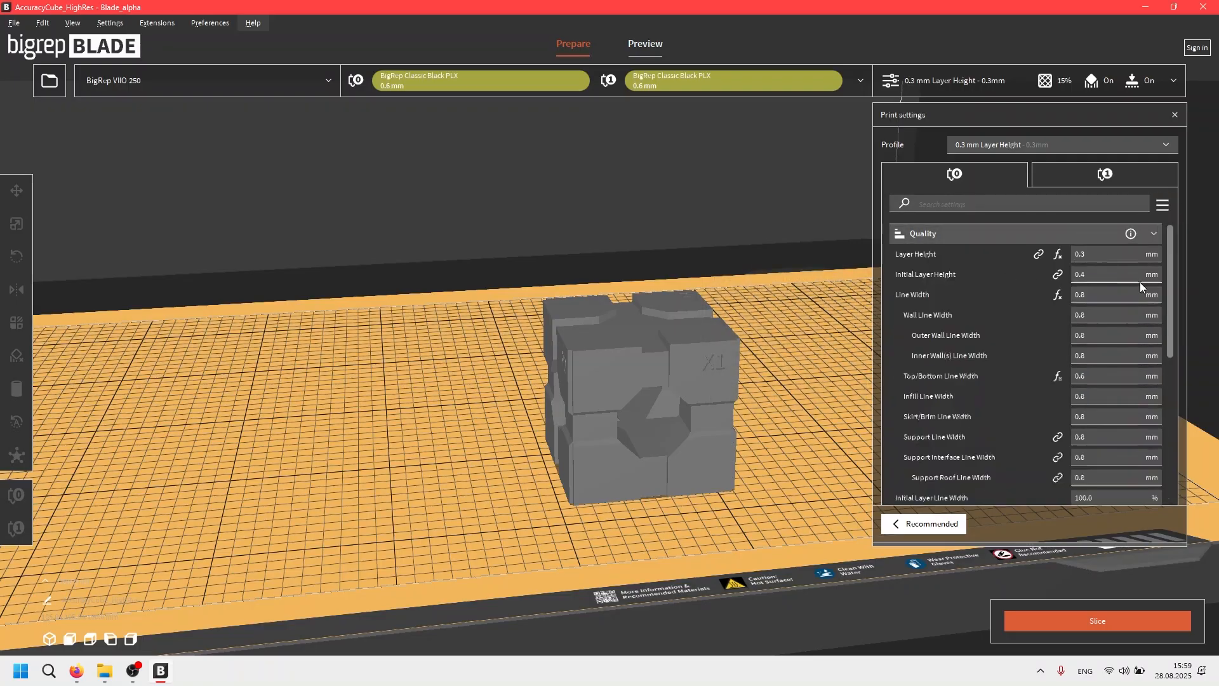
Set the print setting visibility back to Basic and return to the recommended print settings.
click(1163, 206)
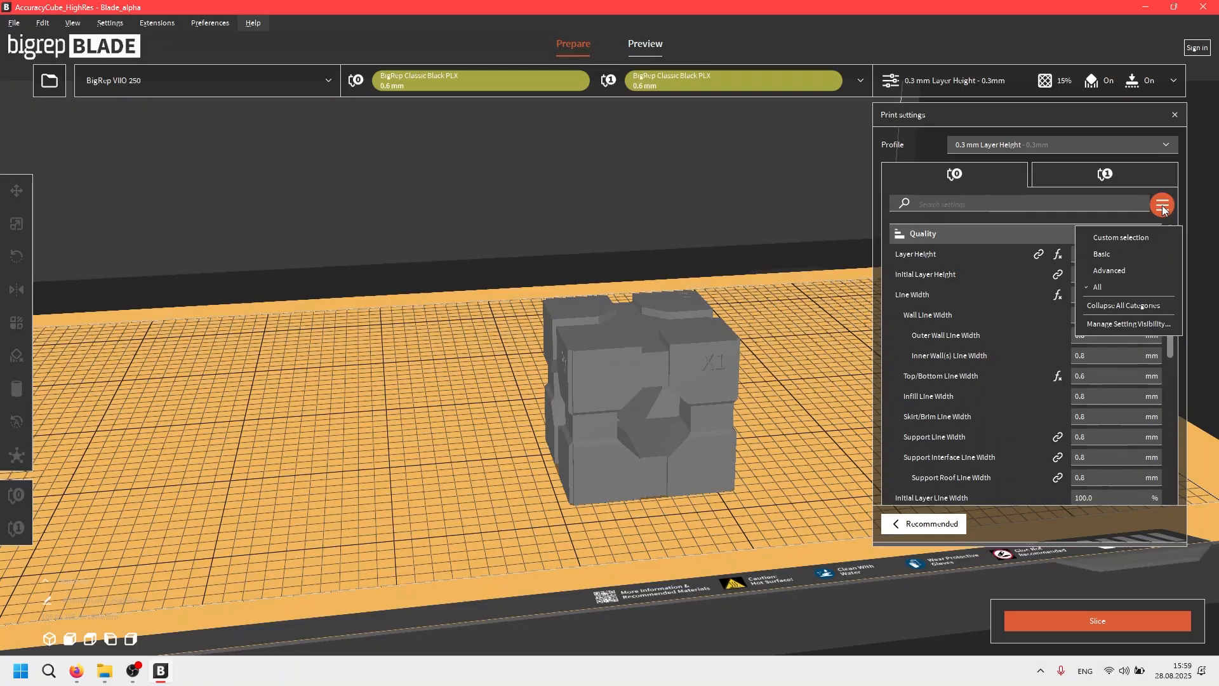
click(1152, 253)
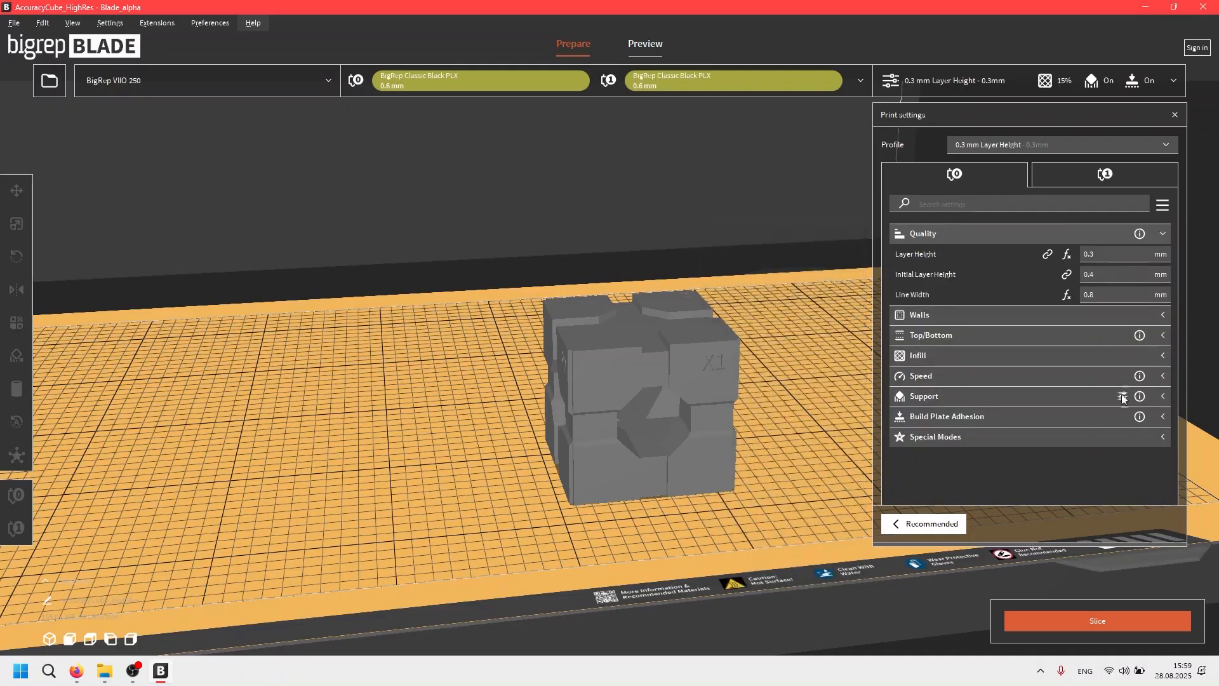
click(944, 524)
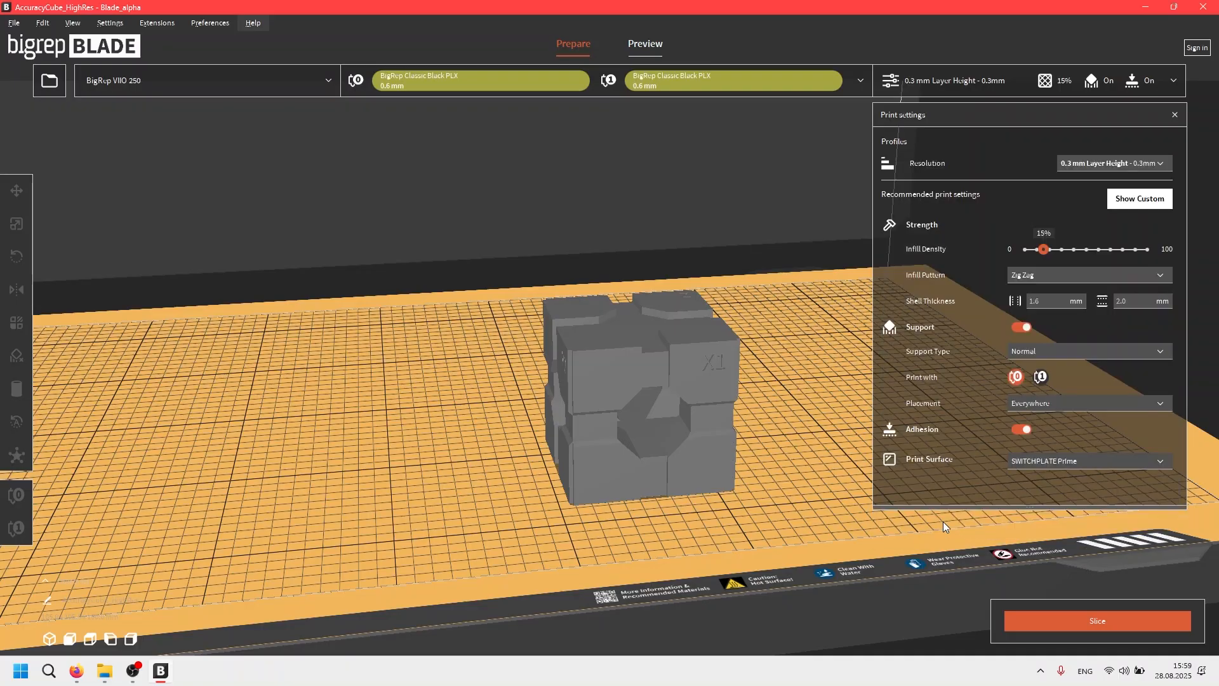
Slice the cube with the 0.3 mm layer height profile and show its layer preview.
click(1035, 620)
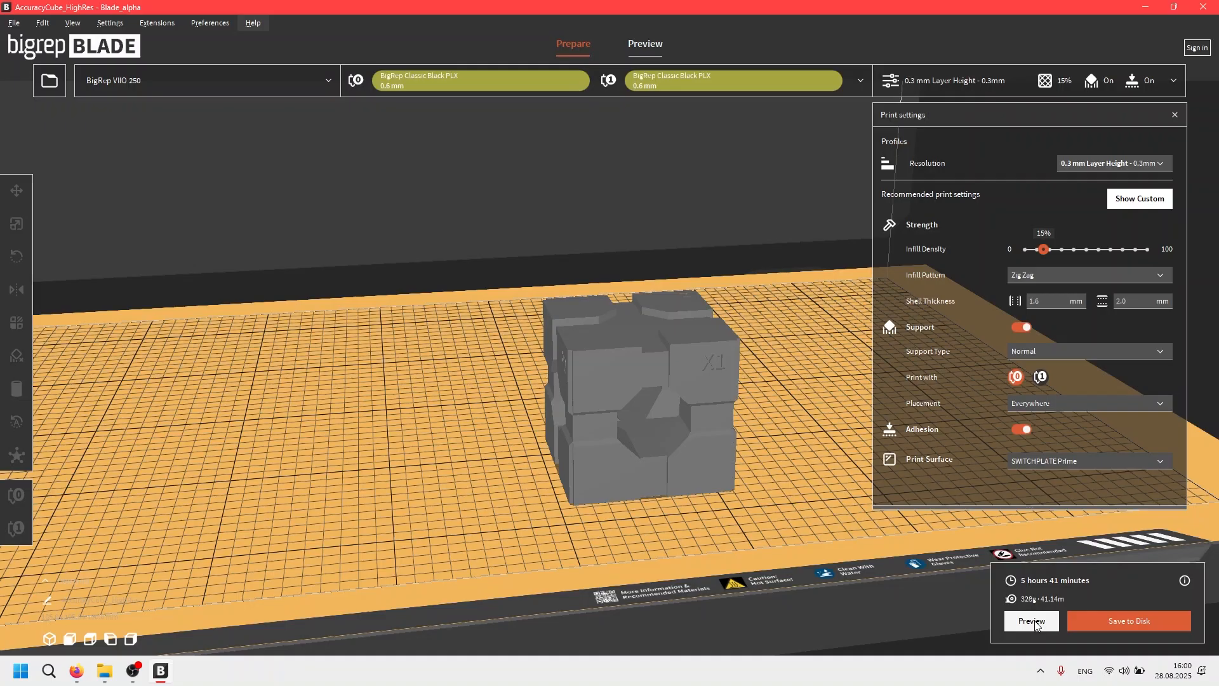
click(1035, 621)
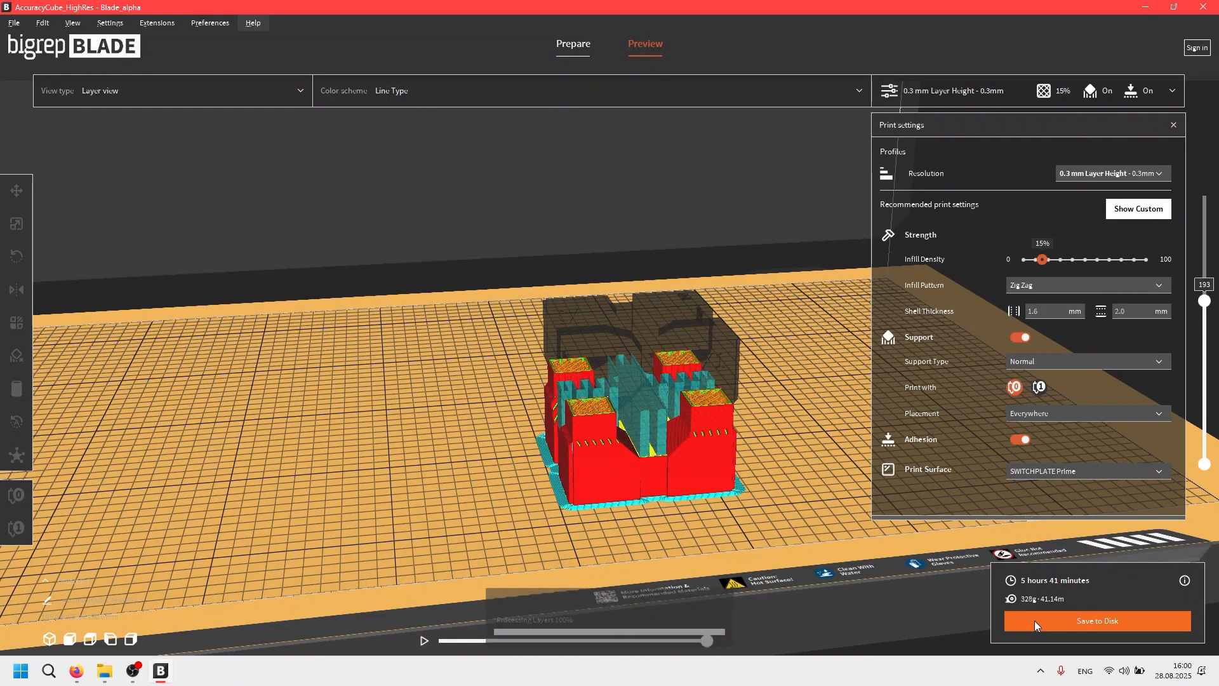
Move the layer preview to layer 197, rewind its toolpath to the start, play the simulation and pause it partway.
mouse_move(1205, 303)
mouse_down()
mouse_move(1192, 181)
mouse_move(1186, 302)
mouse_up()
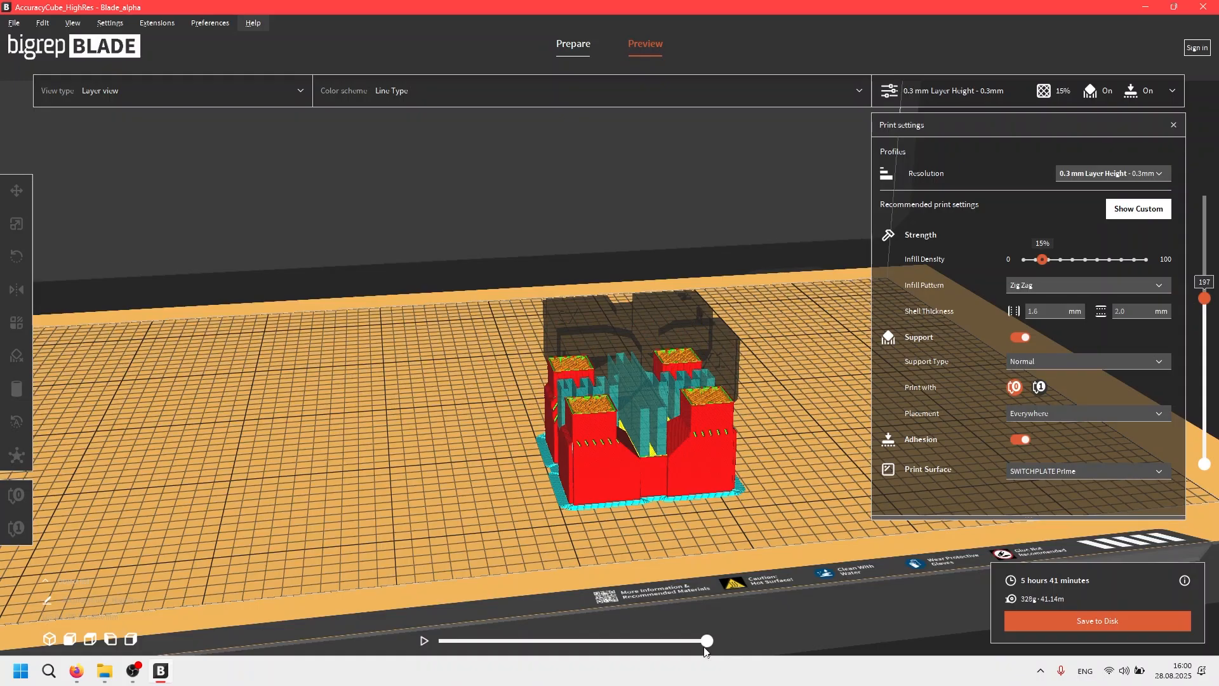
drag(709, 640, 391, 637)
click(423, 639)
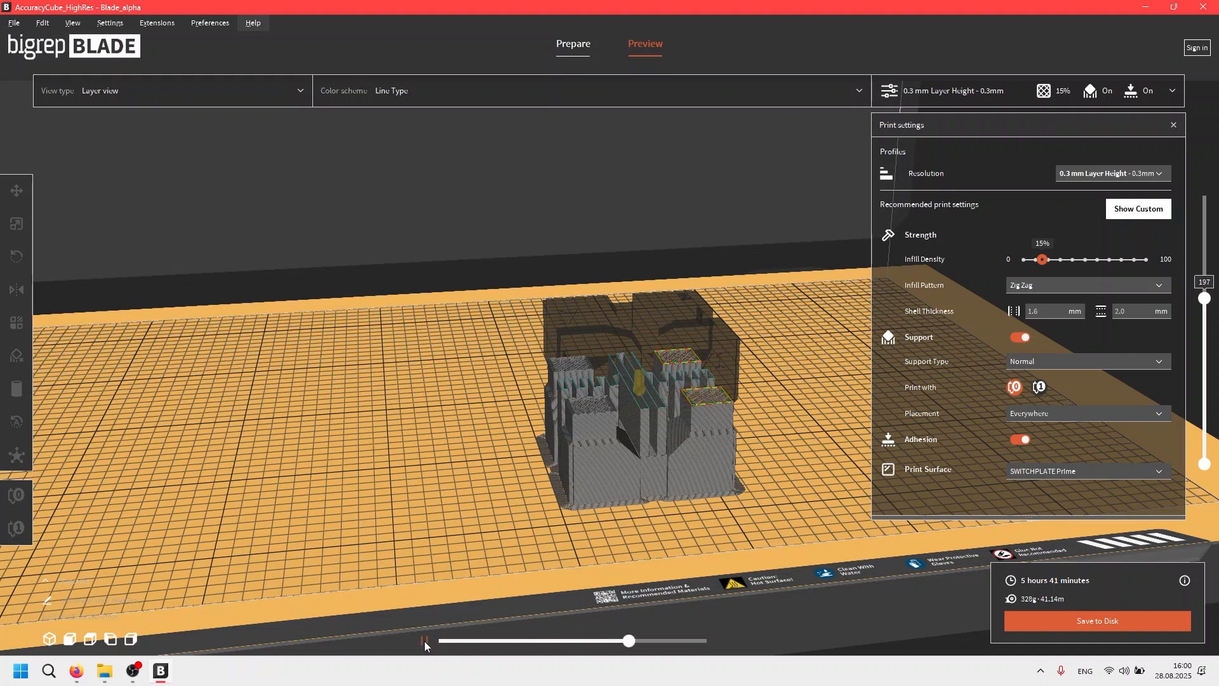
click(424, 642)
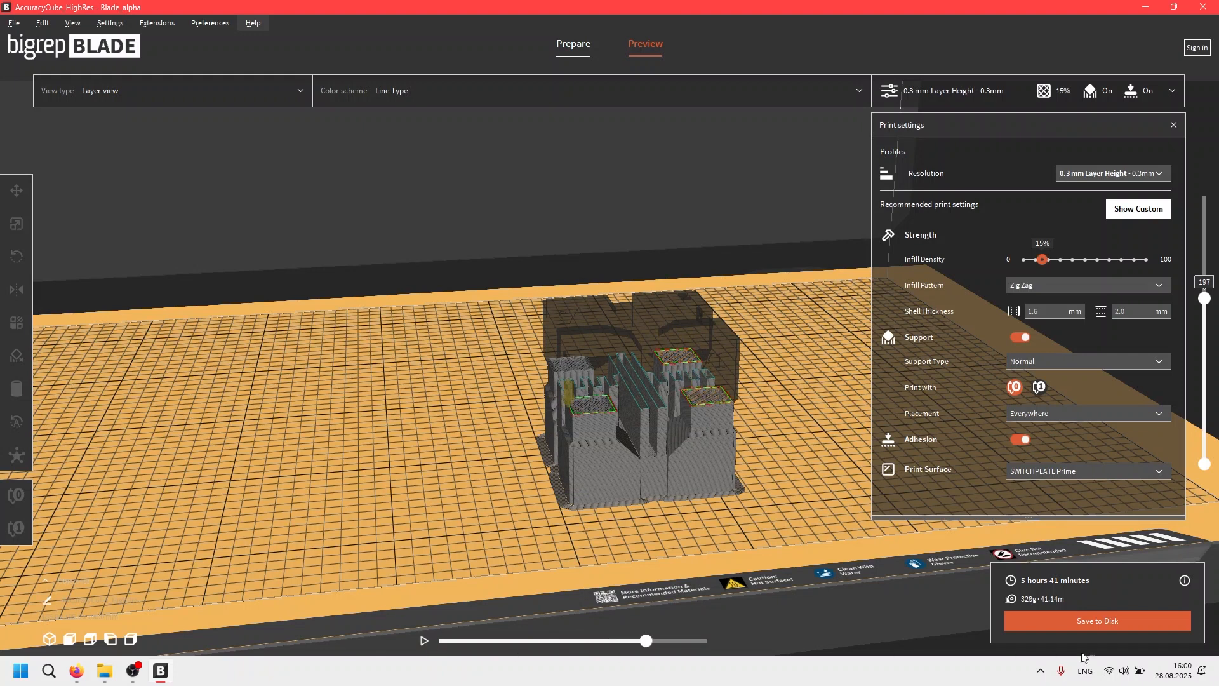
Save the sliced file as AccuracyCube_HighRes.gcode in the Desktop example folder, overwriting the existing one, and dismiss the notification.
click(1119, 627)
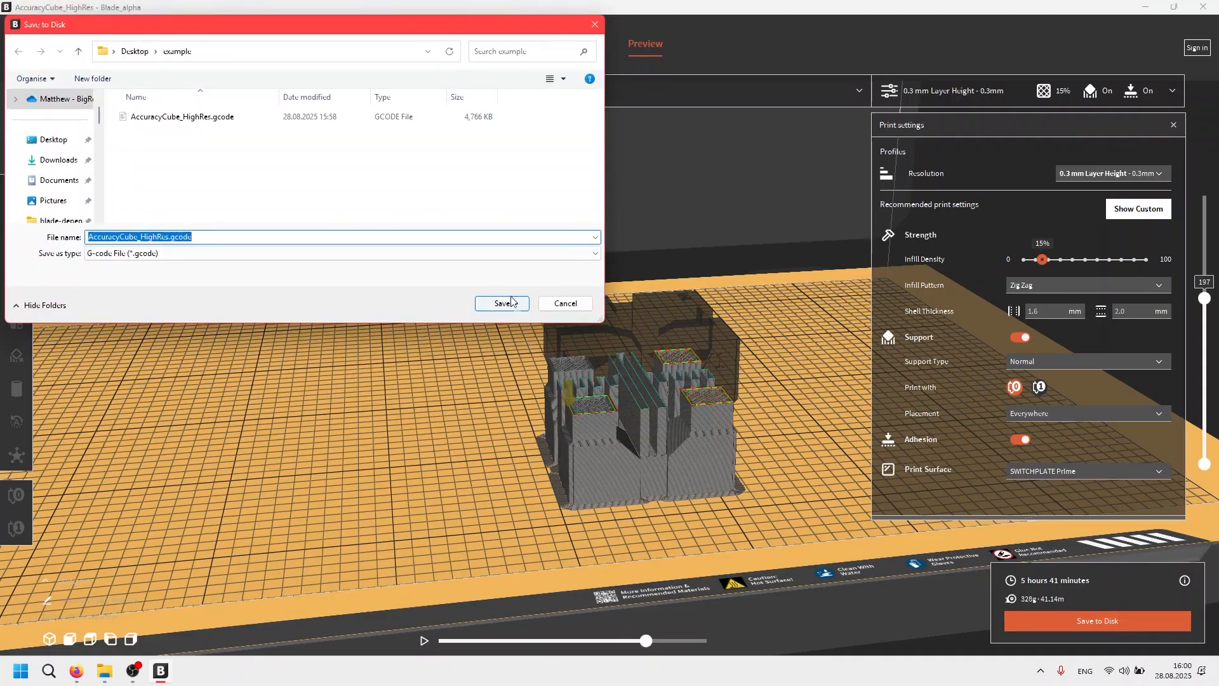
click(503, 303)
click(682, 337)
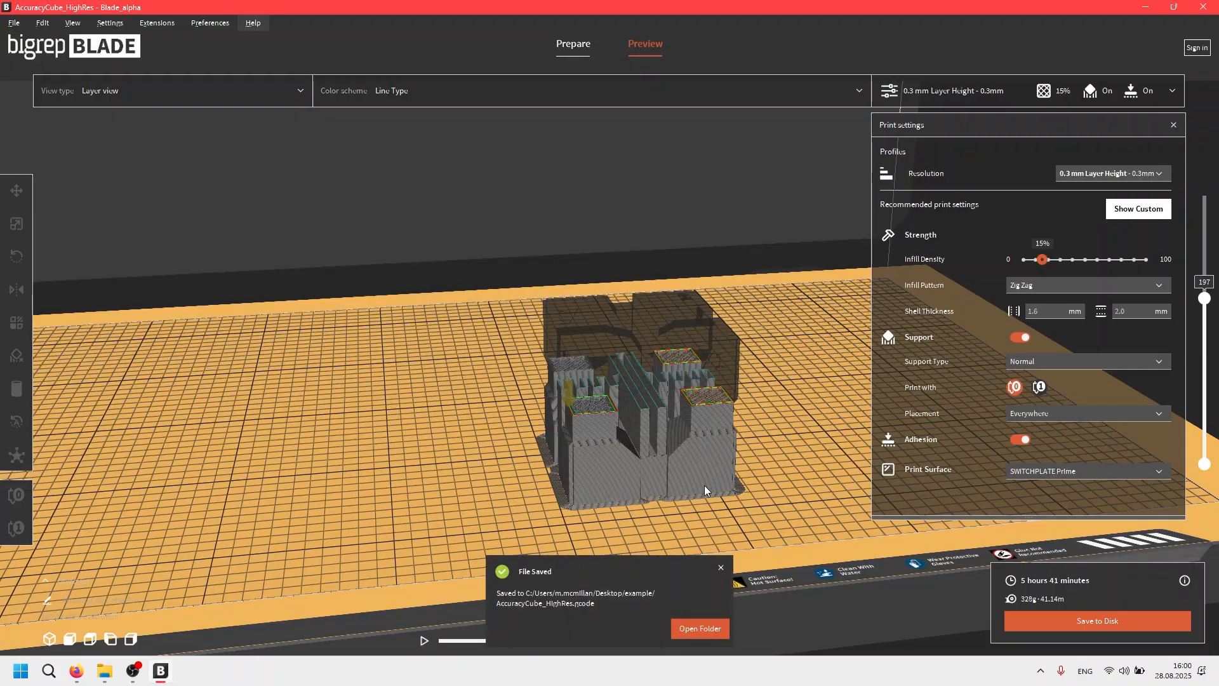
click(719, 567)
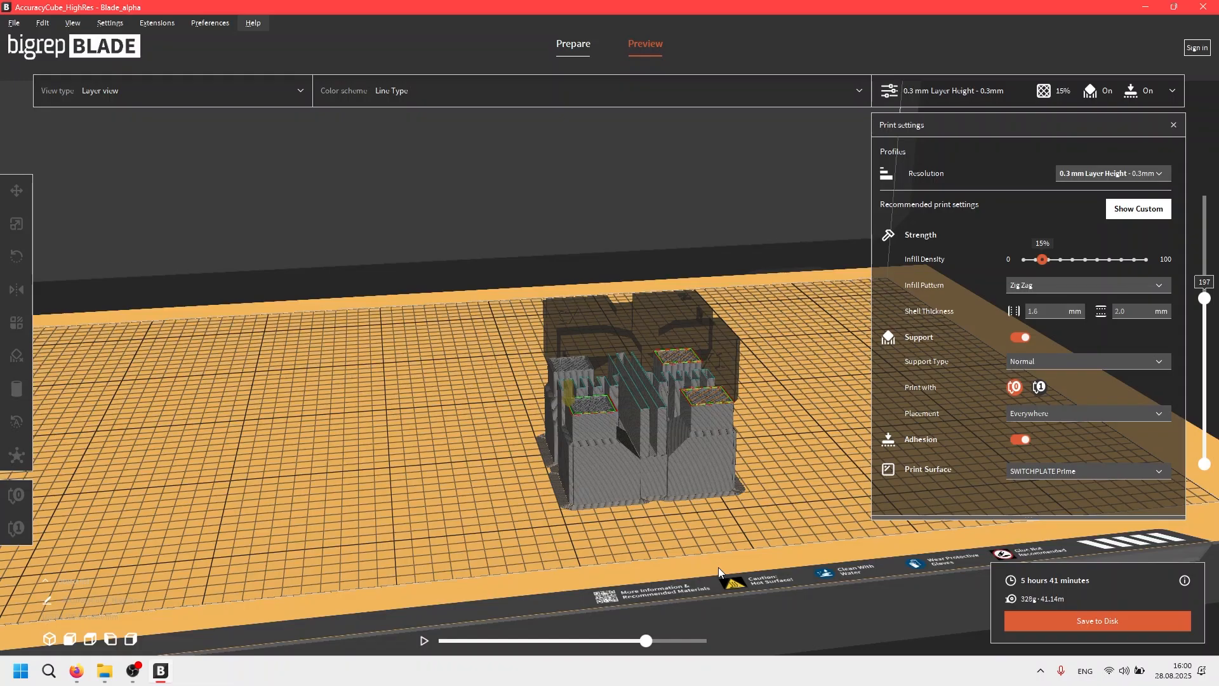
Save the Blade project as AccuracyCube_HighRes.3mf in the Desktop example folder, overwriting the existing one, and dismiss the notification.
key(ctrl+s)
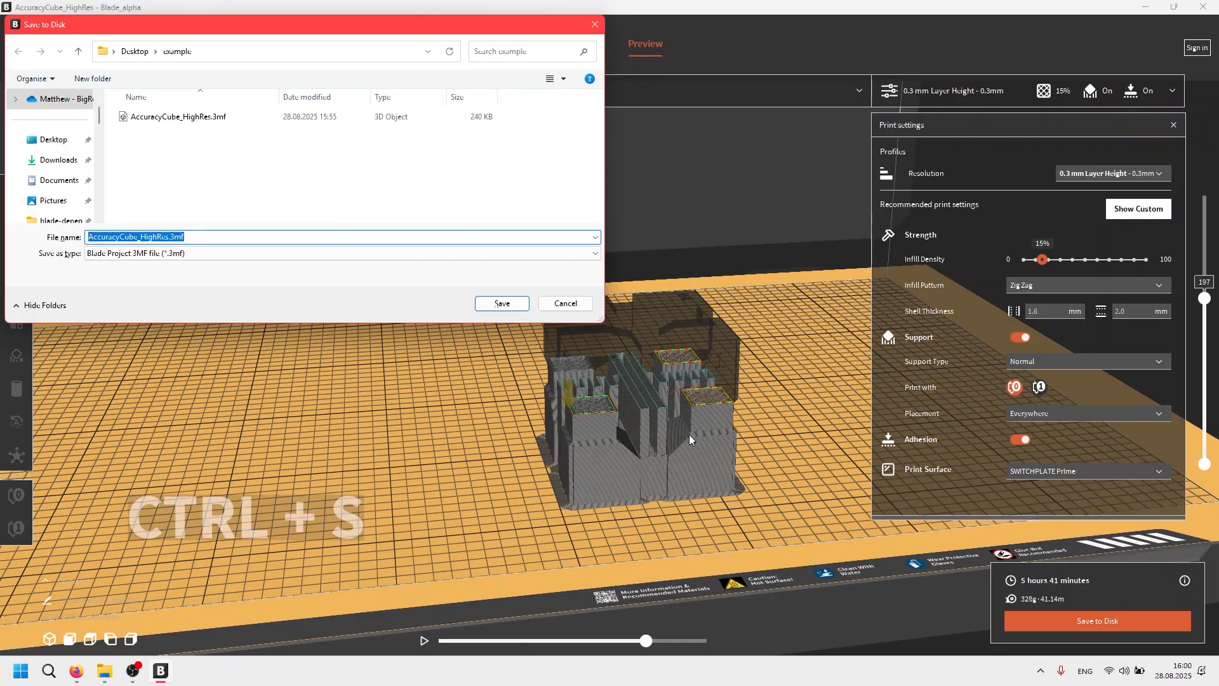
click(501, 304)
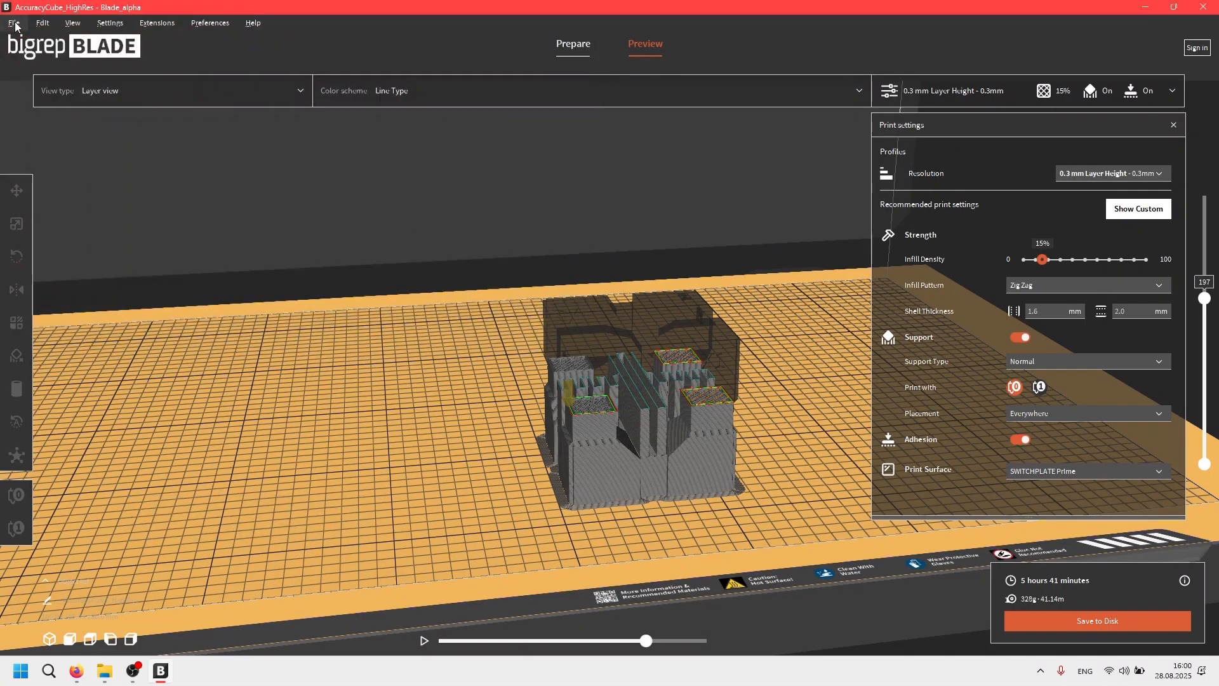
click(14, 24)
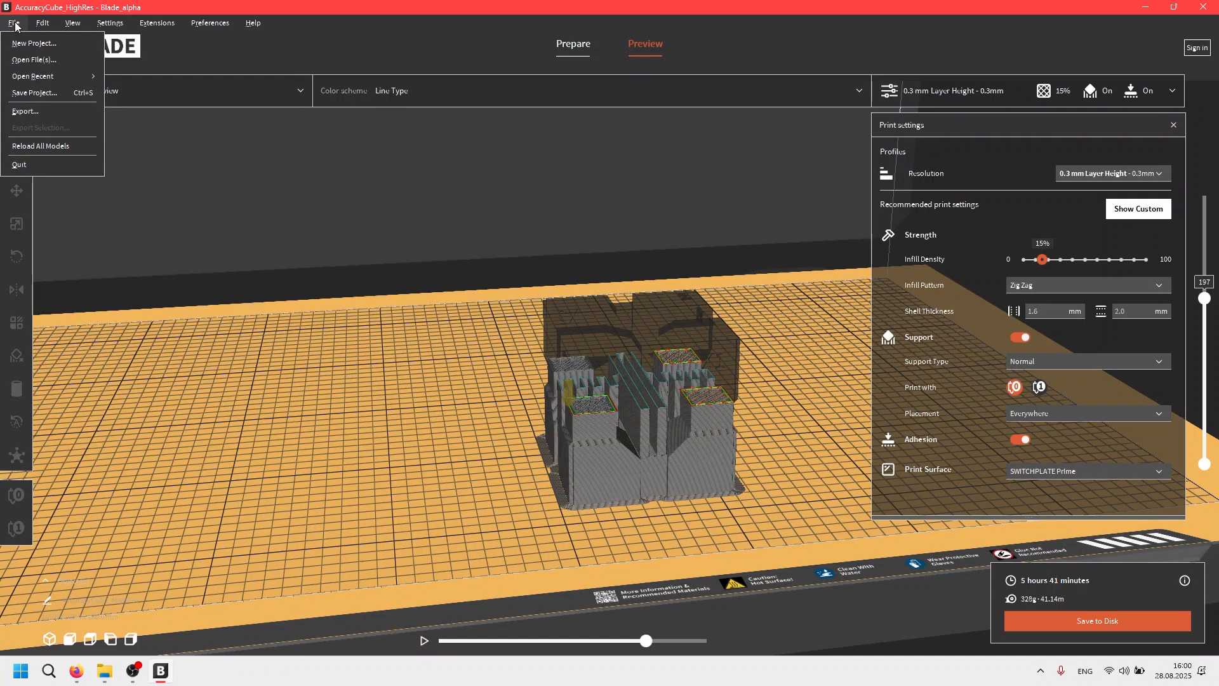
click(41, 94)
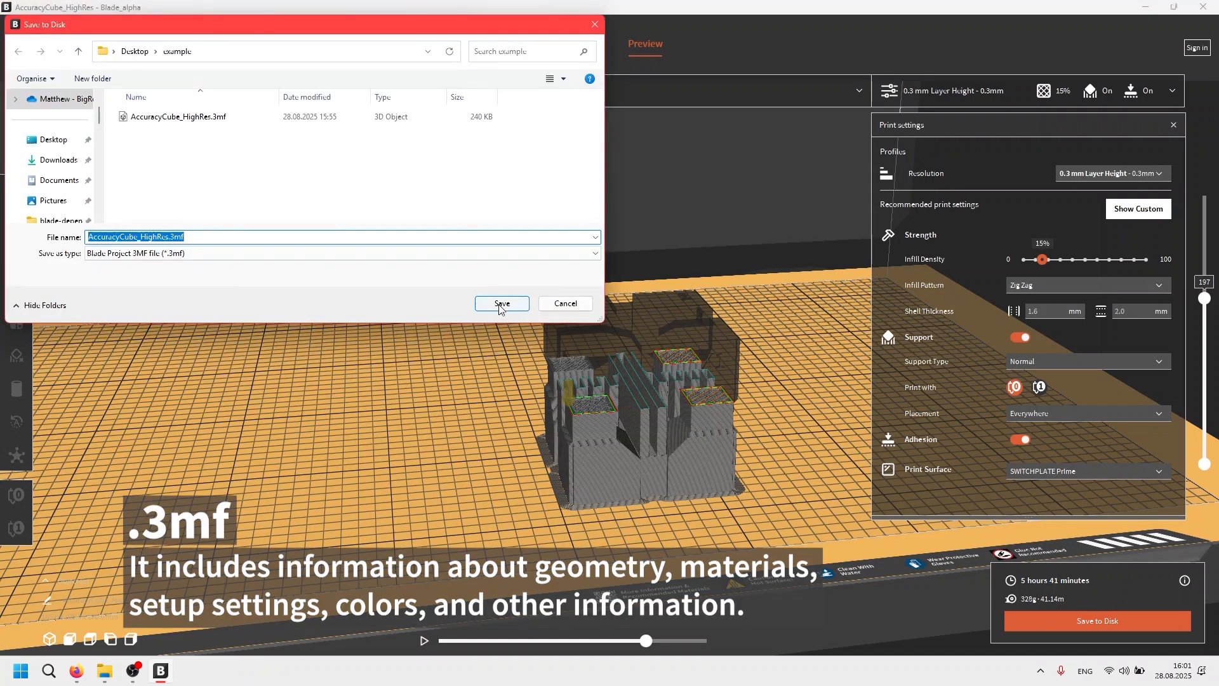
click(501, 304)
click(671, 338)
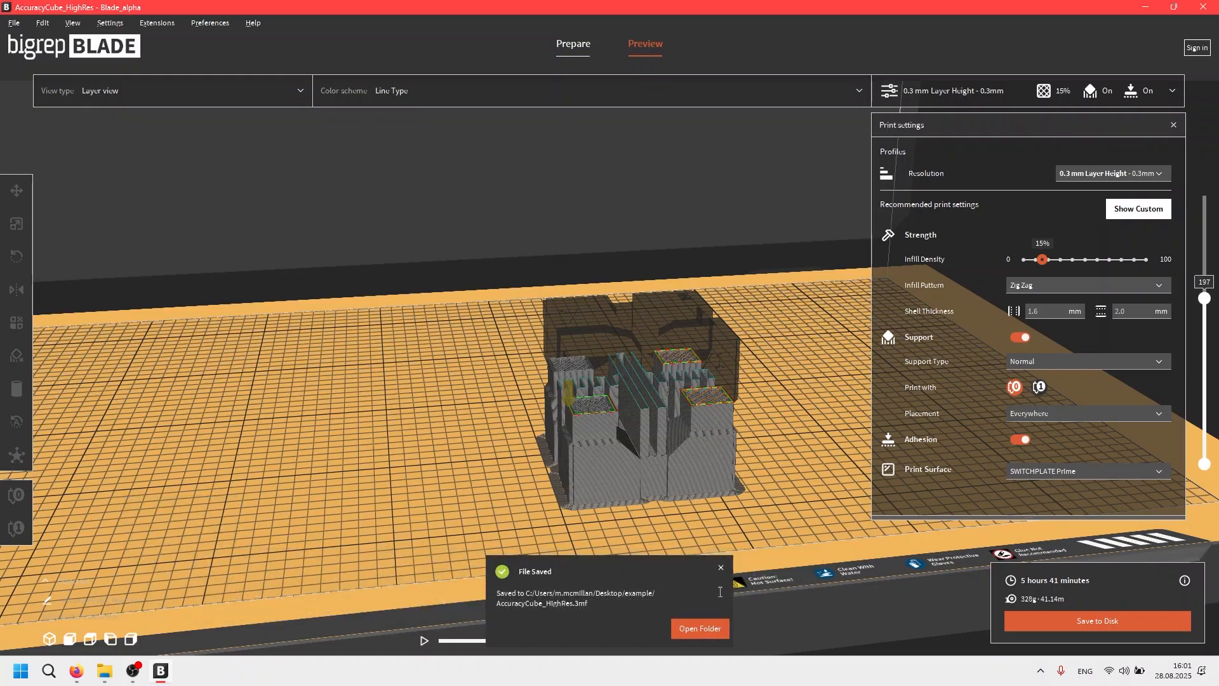
click(719, 567)
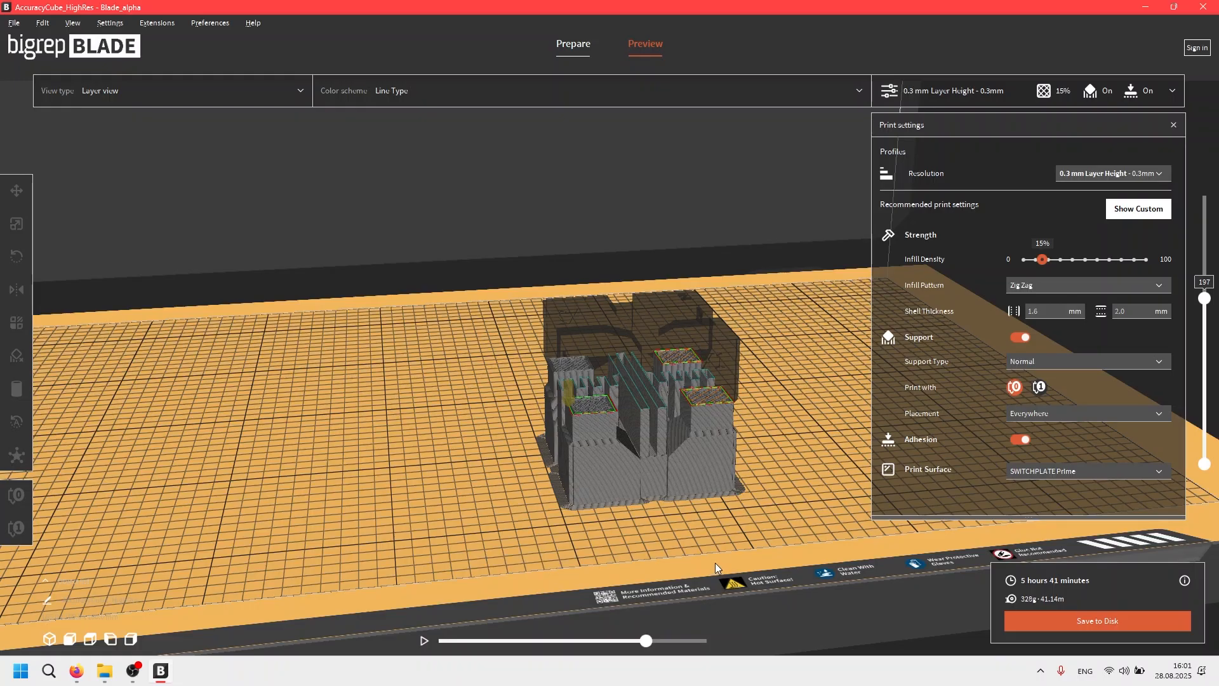
Start a new project and import the models from AccuracyCube_HighRes.3mf in the Desktop example folder.
key(ctrl+n)
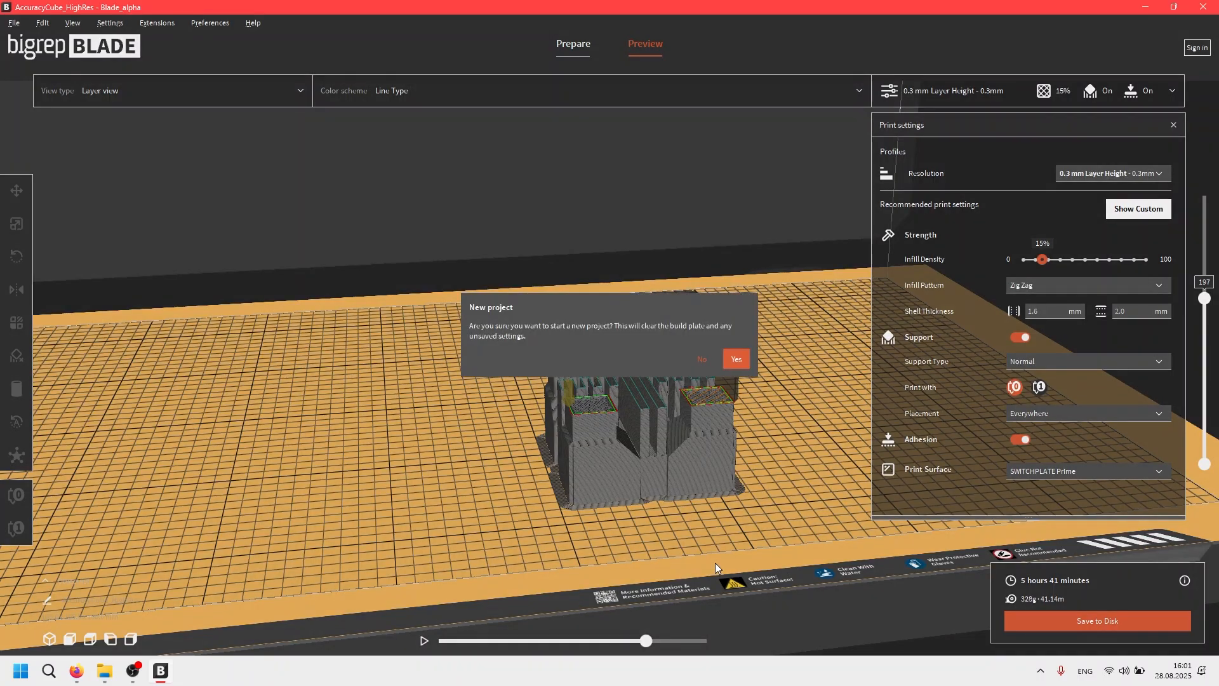
click(735, 360)
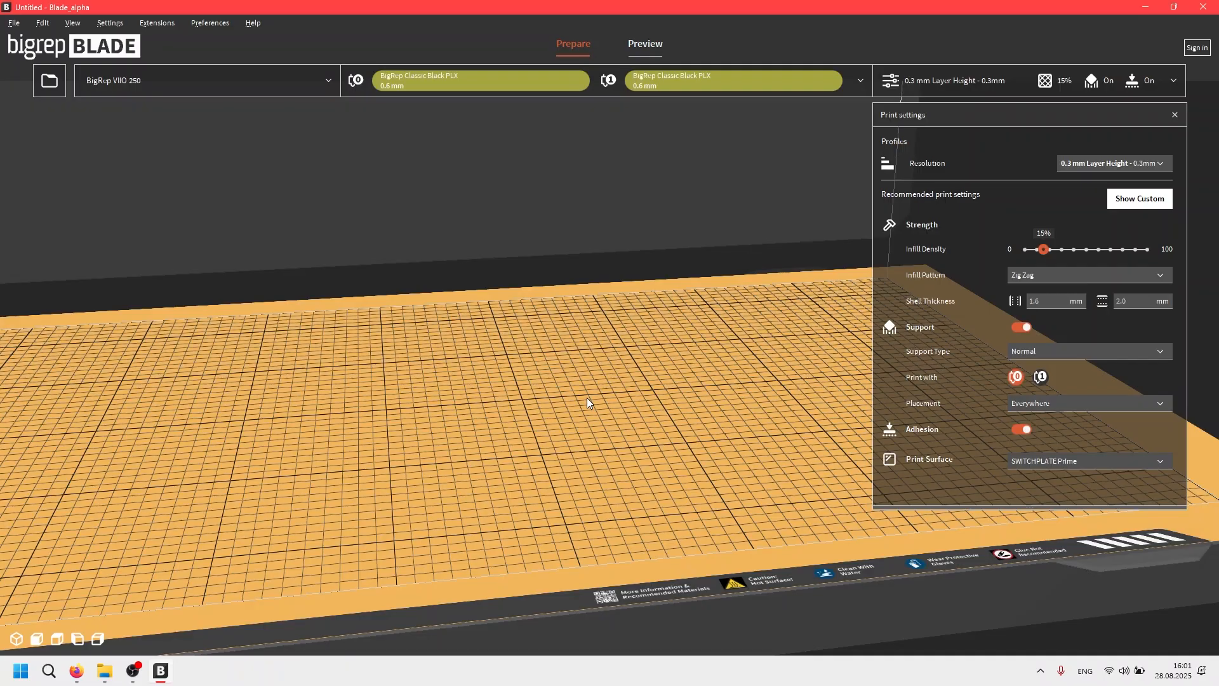
click(14, 24)
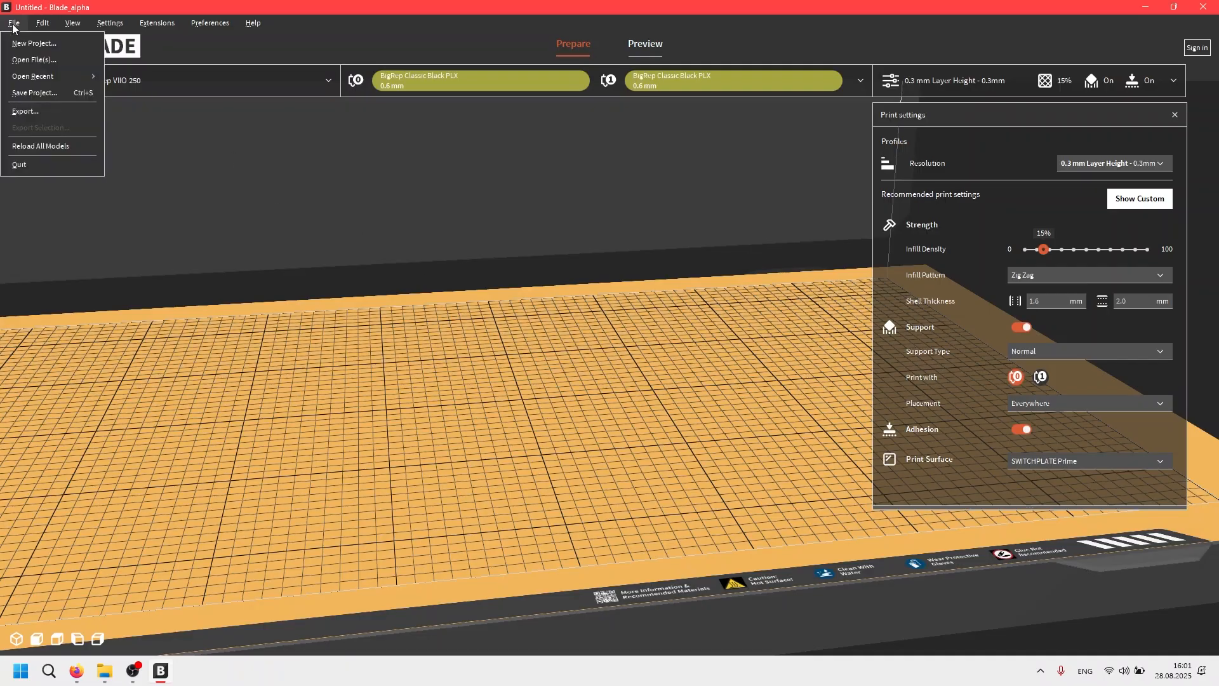
click(24, 61)
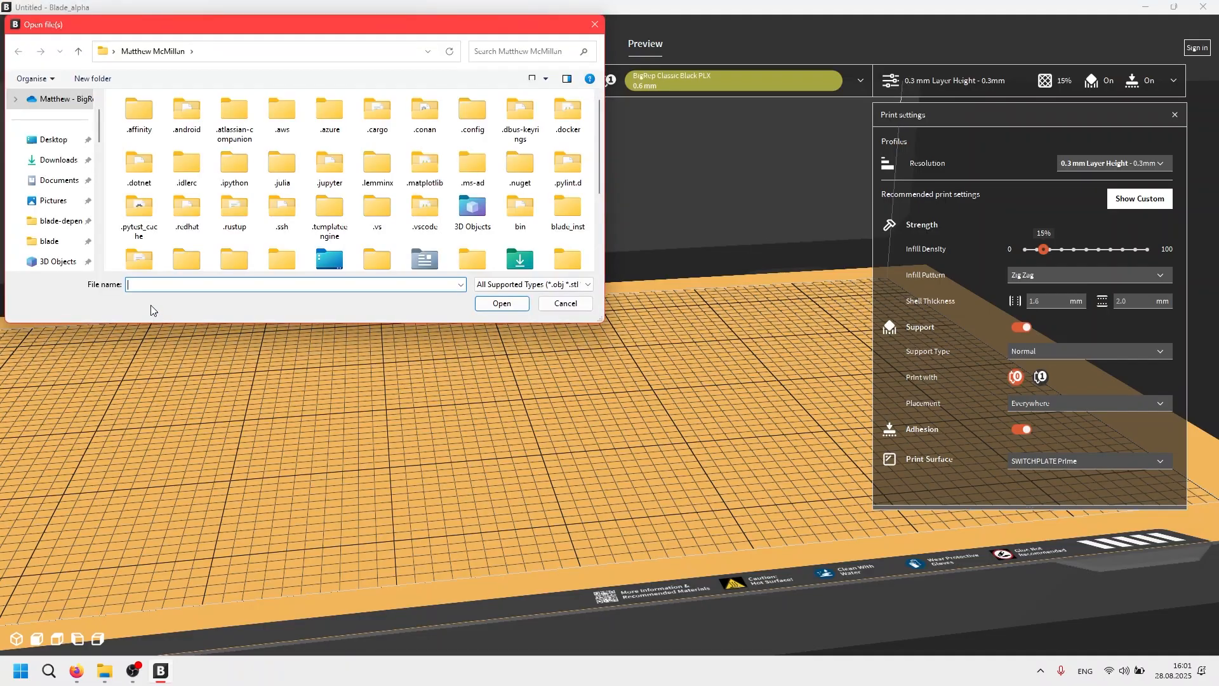
click(54, 139)
click(141, 118)
double_click(141, 118)
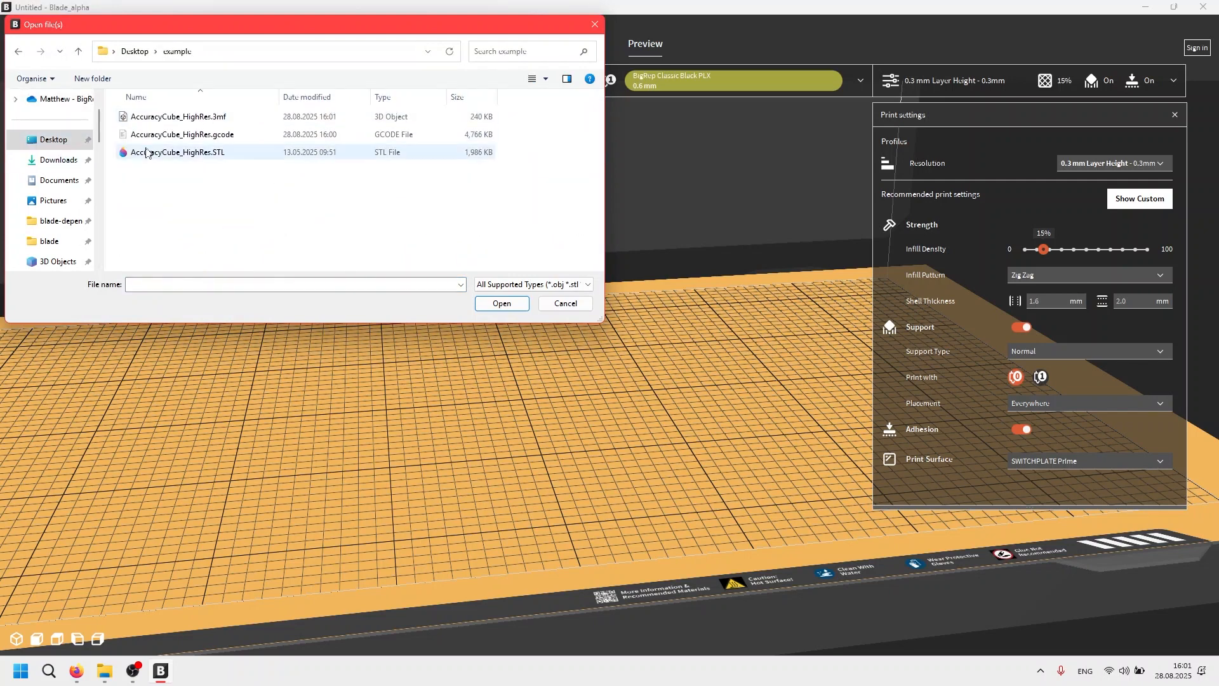
click(158, 119)
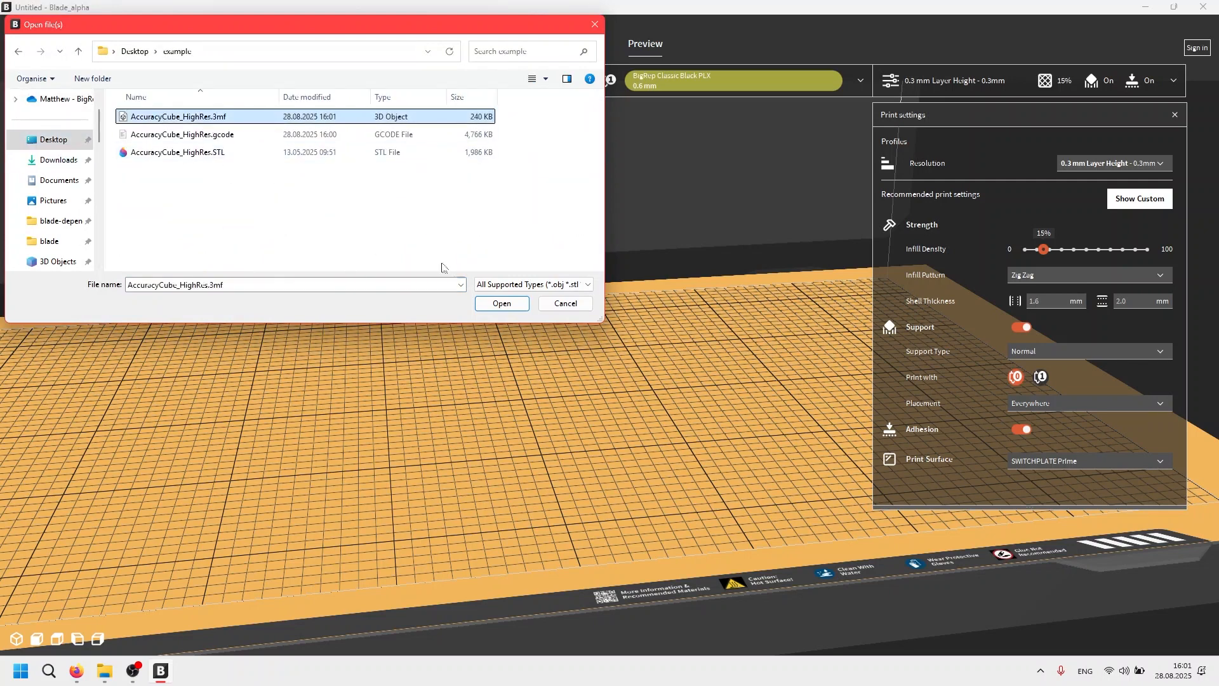
click(502, 305)
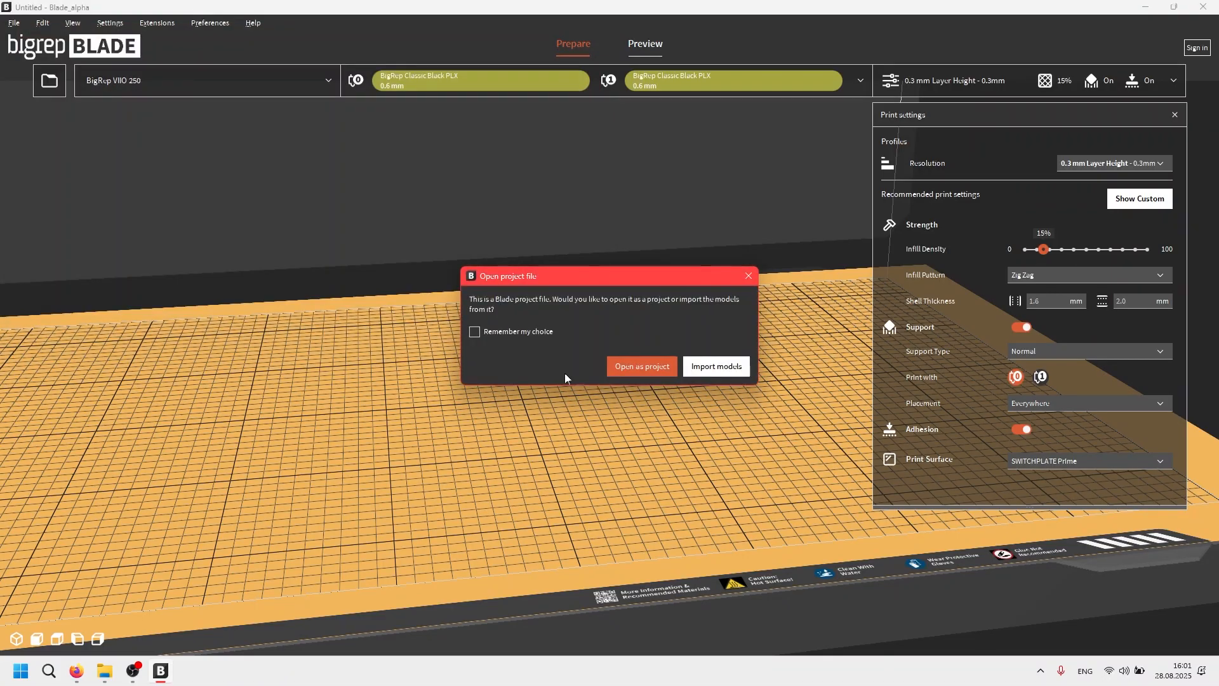
click(700, 374)
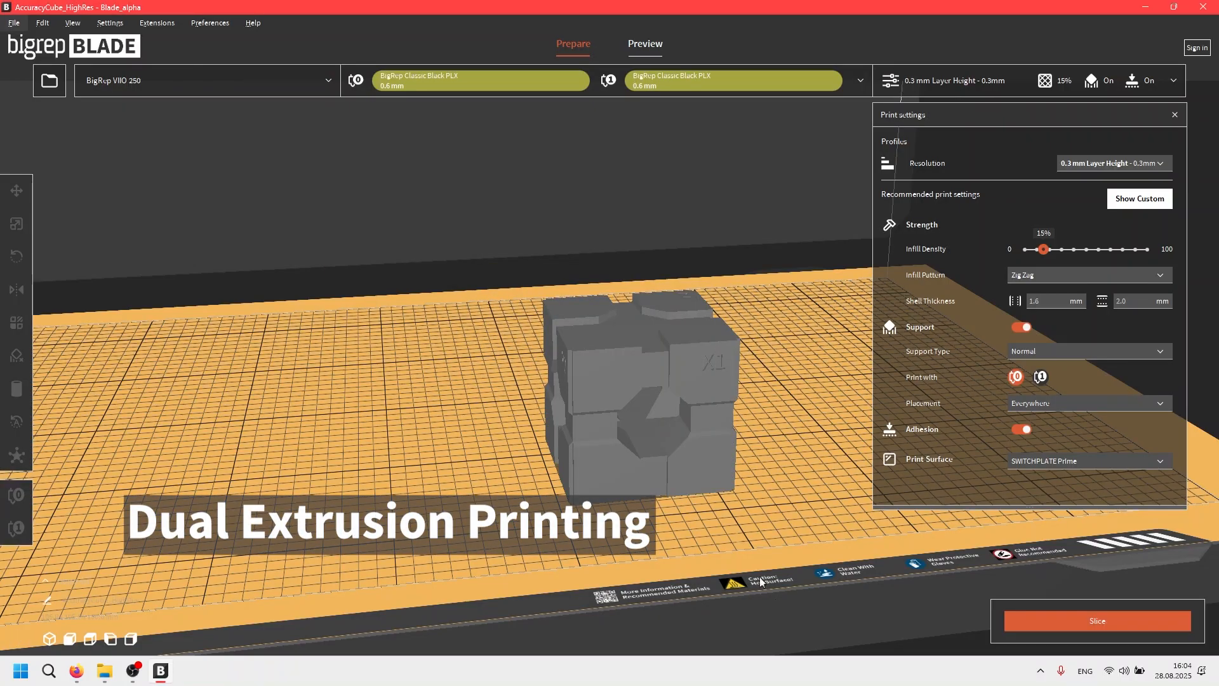
Duplicate the accuracy cube on the build plate by copying and pasting it.
click(704, 354)
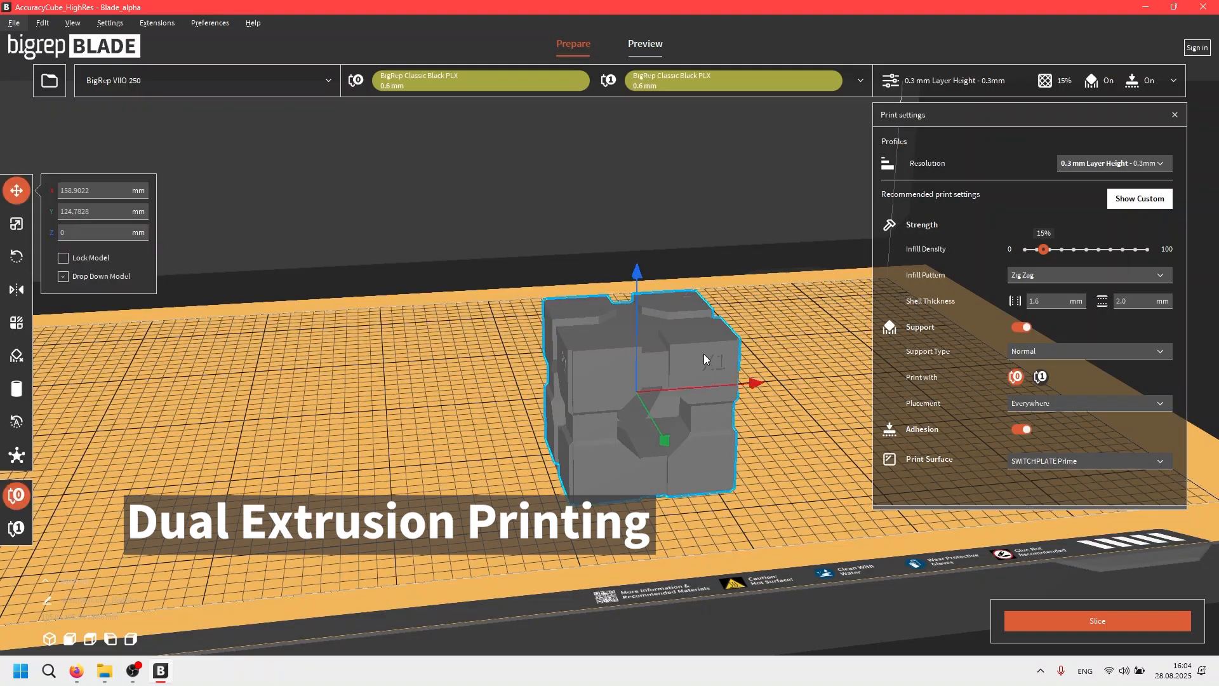
key(ctrl+v)
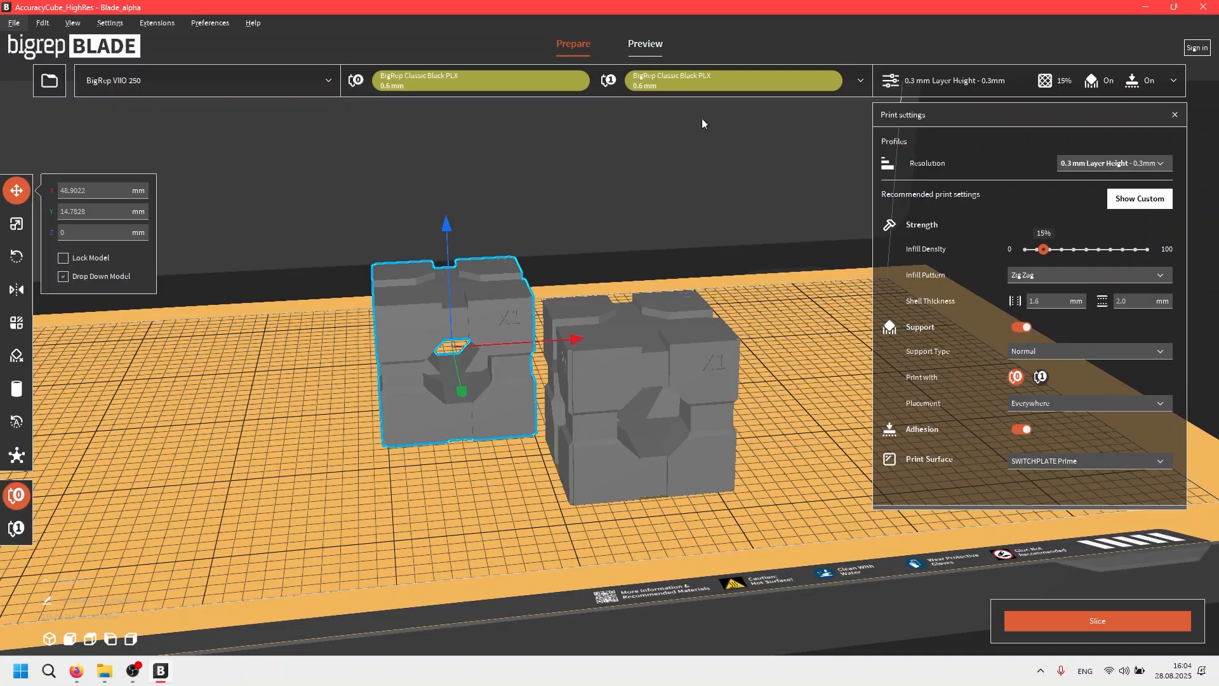
Set the material of extruder 1 to White PLX from the BigRep Classic range.
click(687, 78)
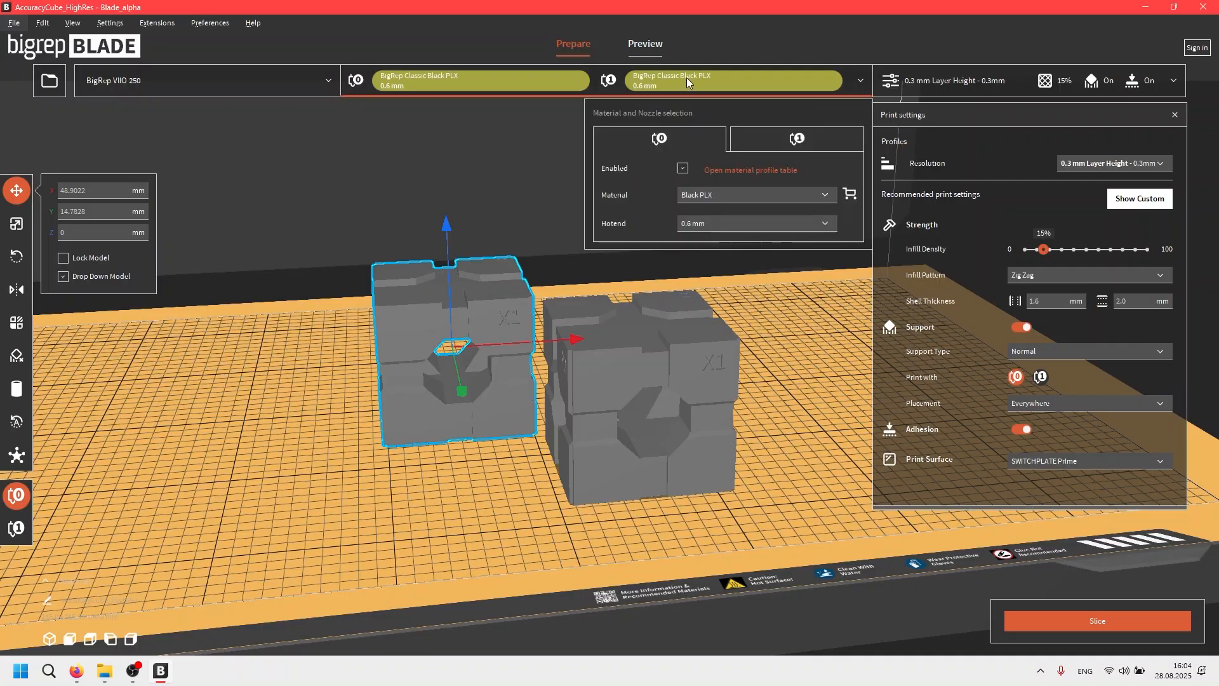
click(781, 192)
mouse_move(750, 239)
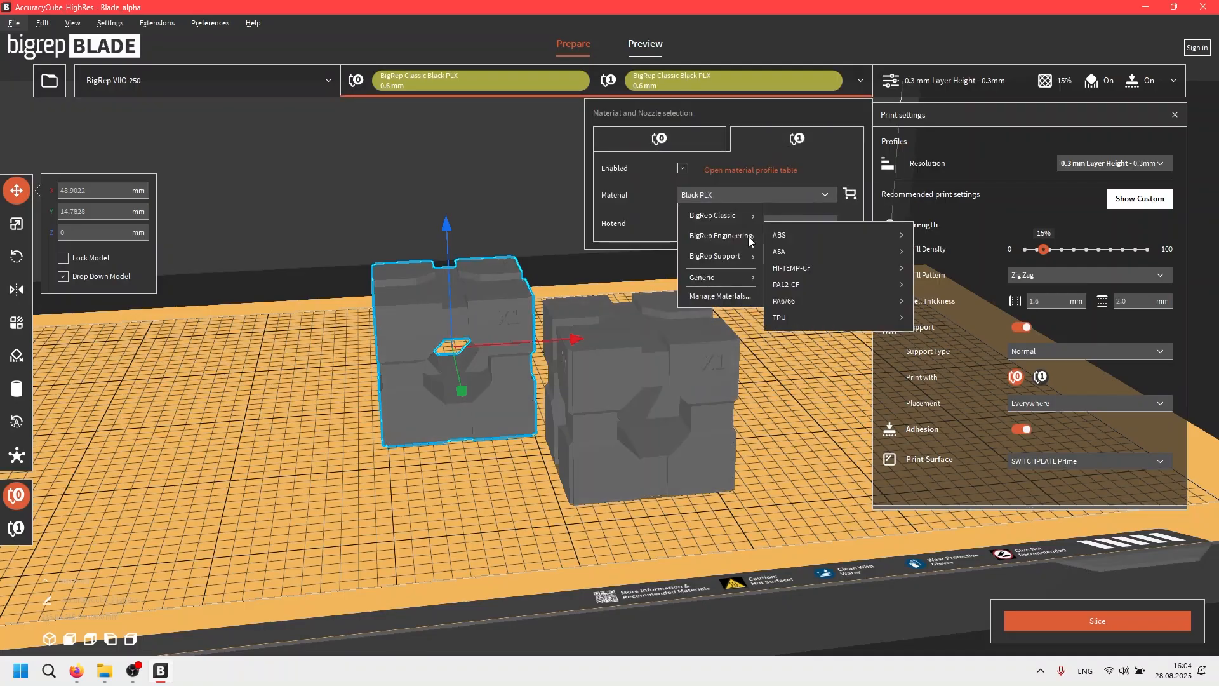
mouse_move(812, 263)
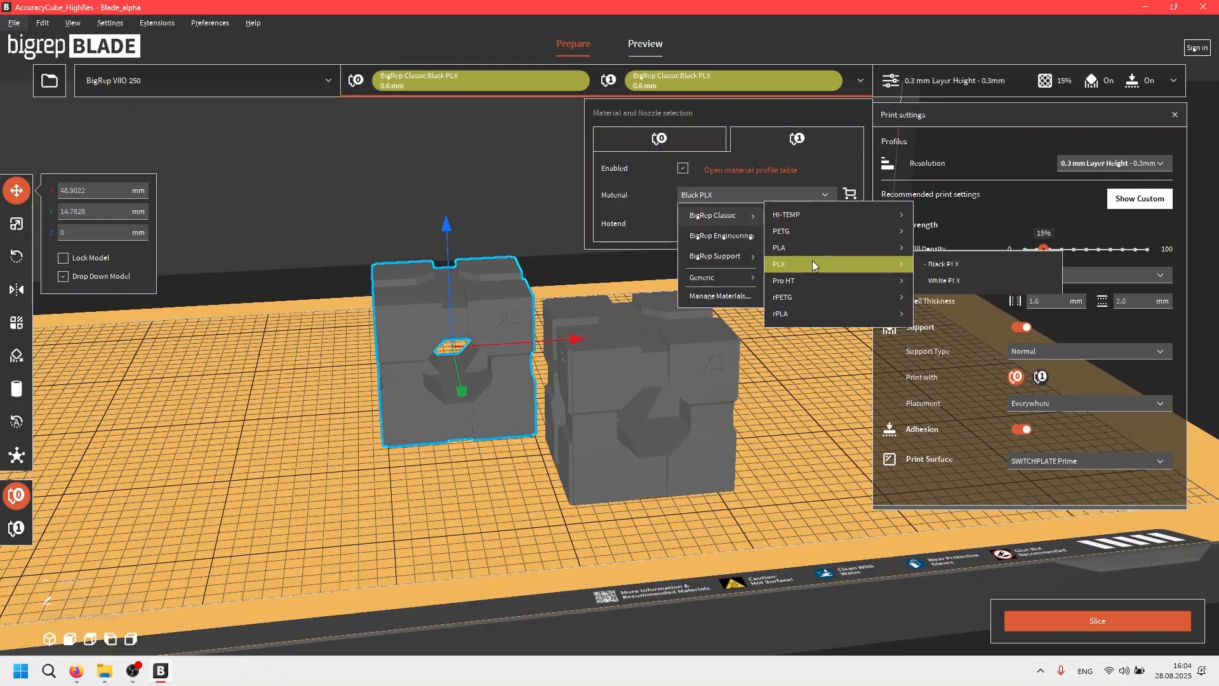
click(944, 279)
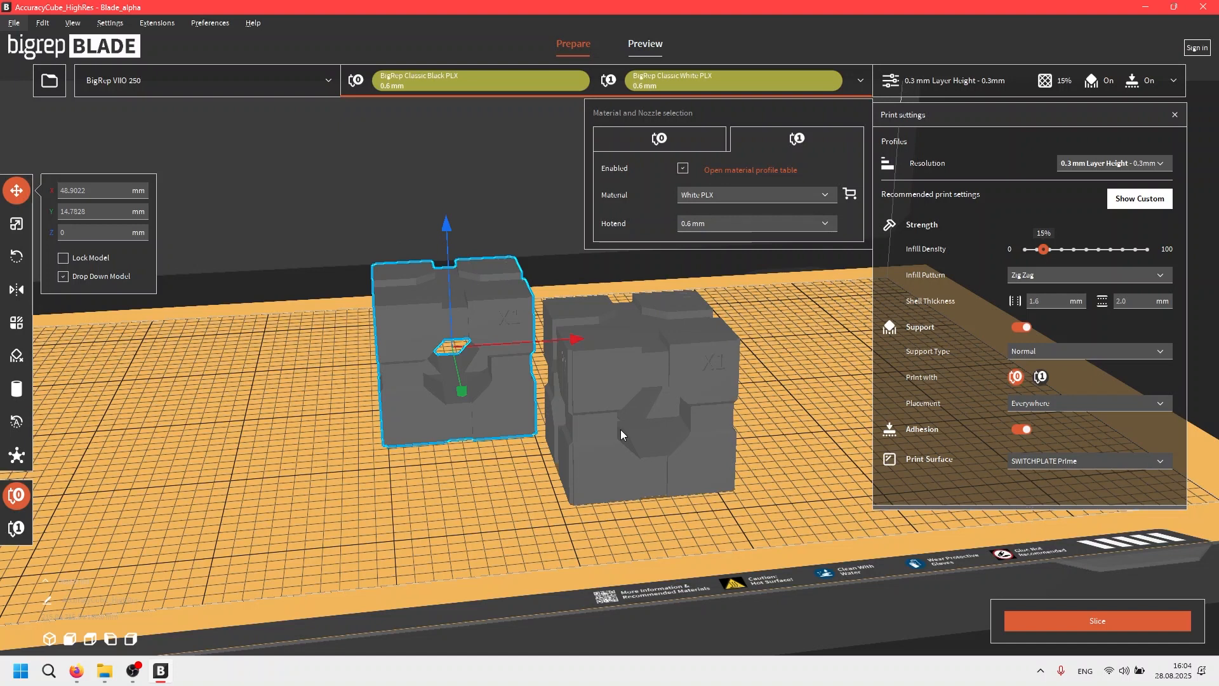
Assign the original cube to the T1 hotend and select the duplicated cube to check its extruder assignment.
click(585, 430)
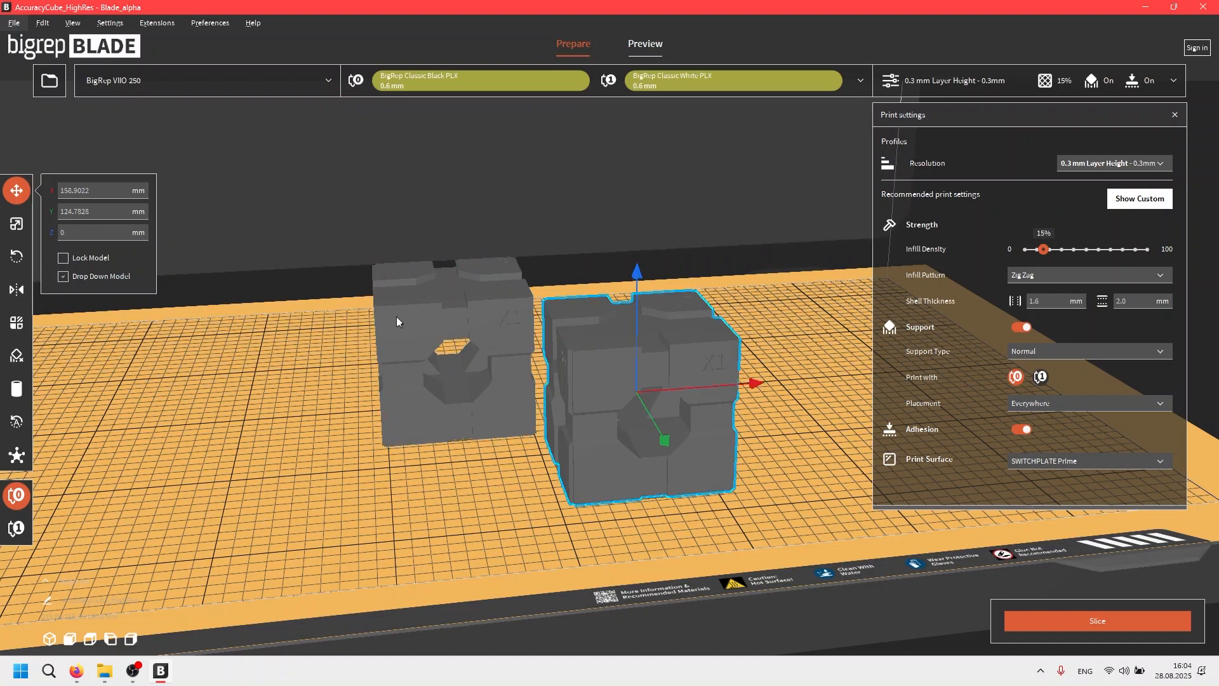
click(15, 529)
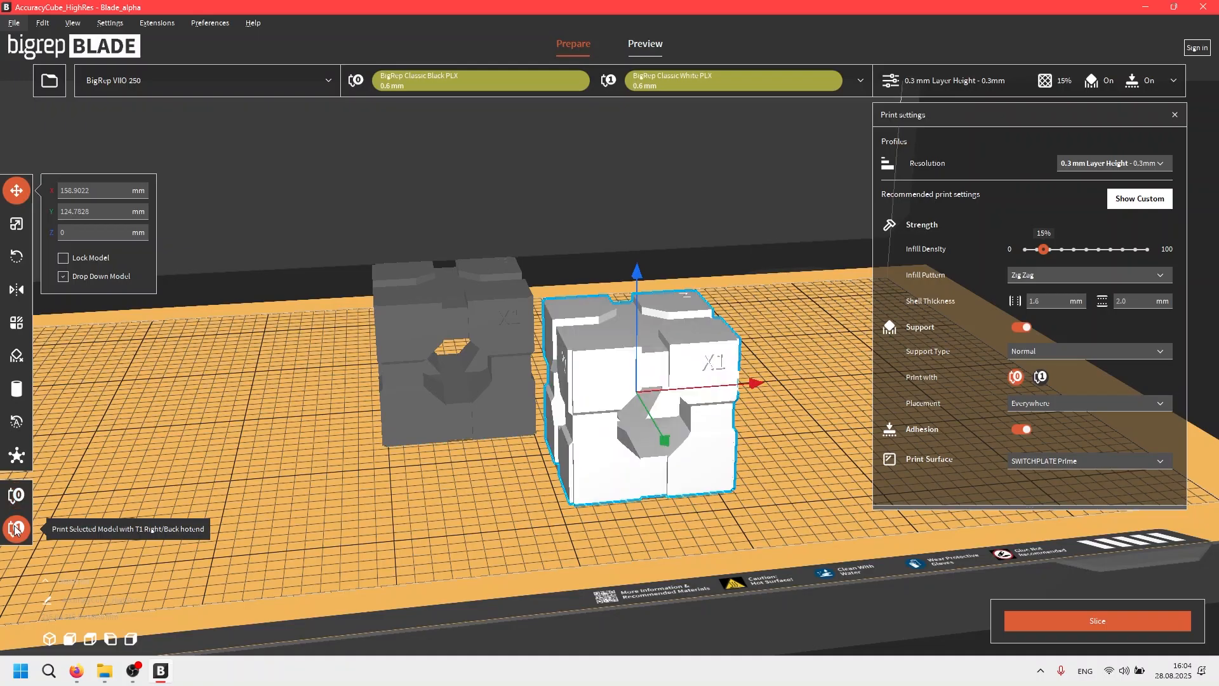
click(410, 325)
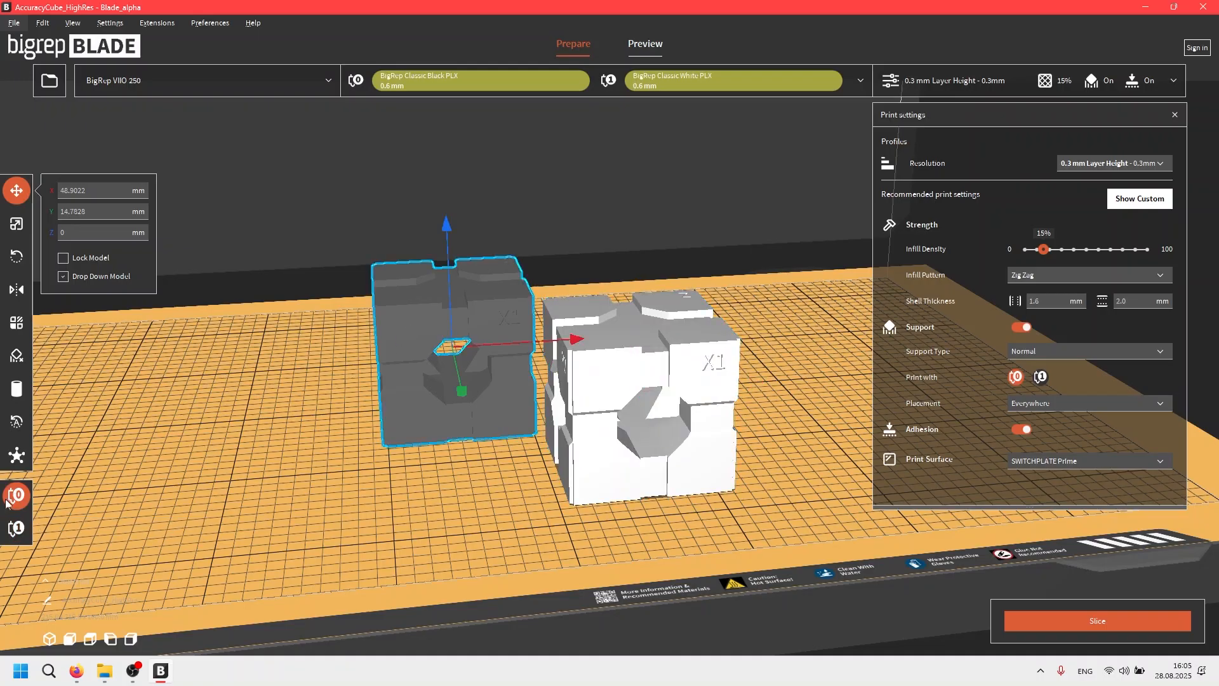
click(389, 486)
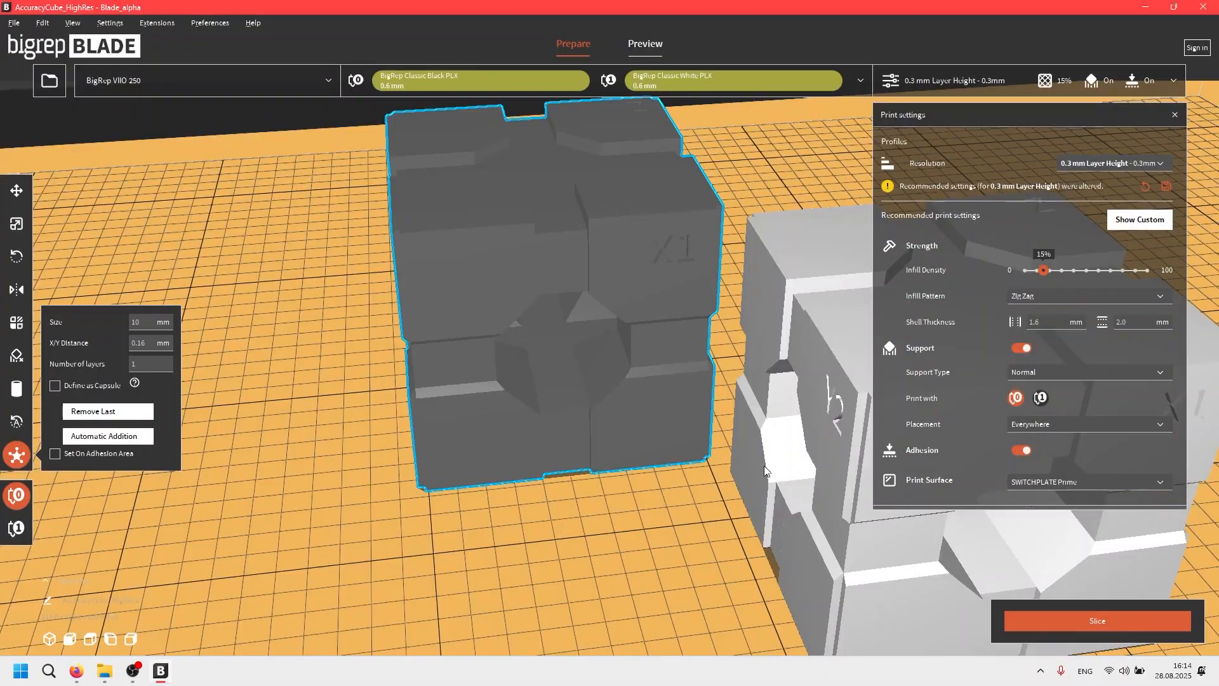
Delete the duplicated white cube from the build plate.
scroll(763, 466, down, 3)
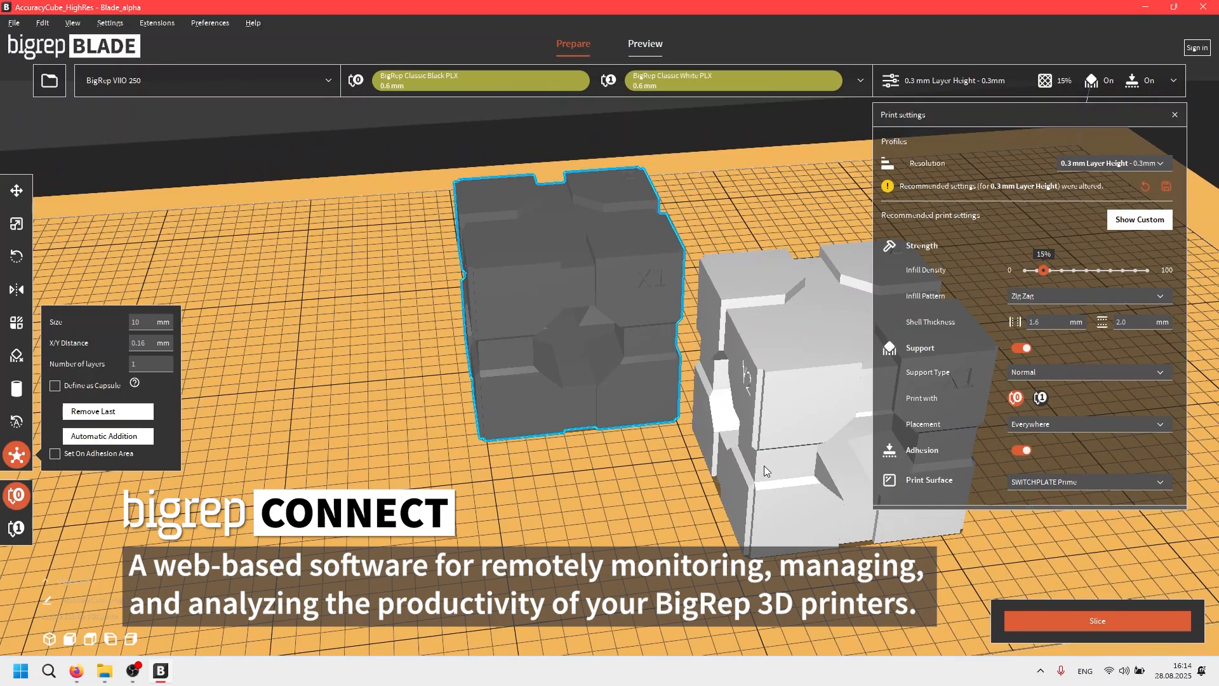
click(764, 466)
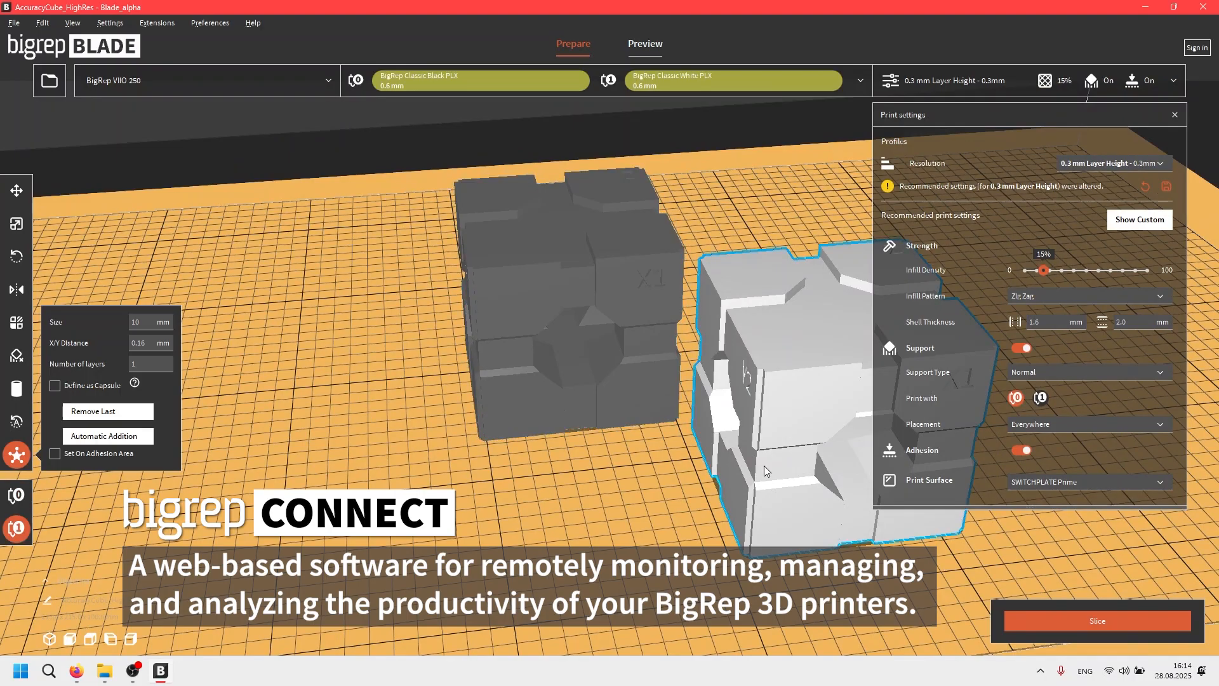
key(Delete)
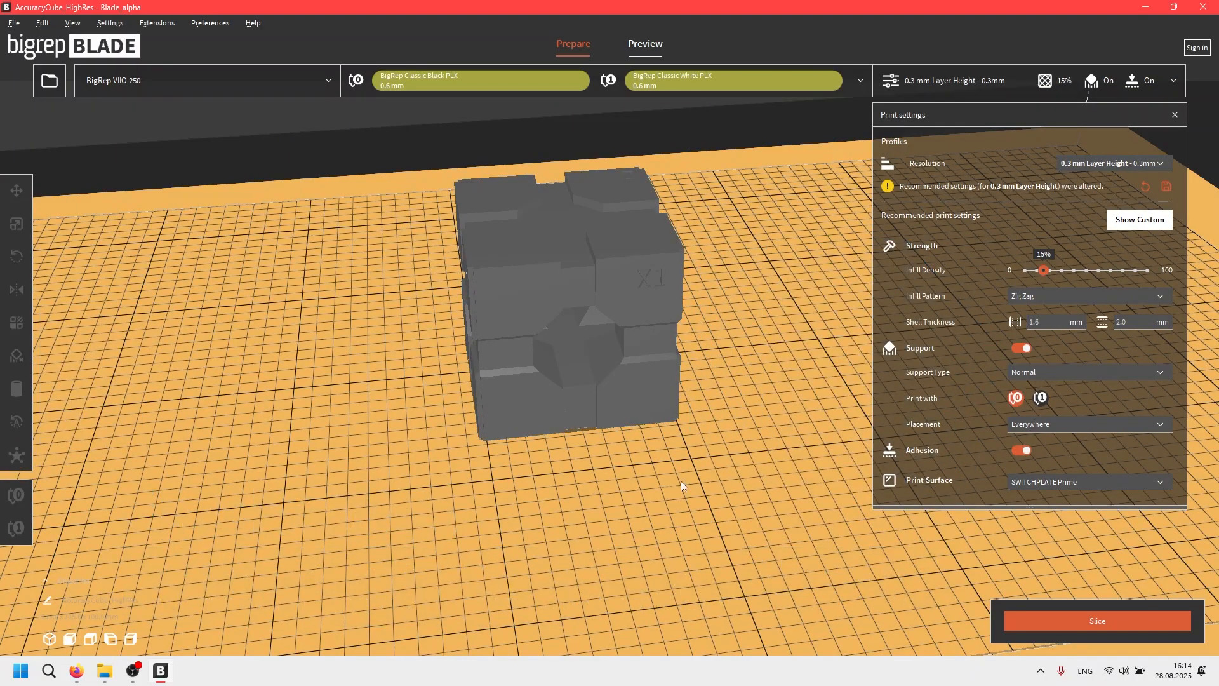
Set the anti-warping tab size to 20 mm, add tabs automatically to the remaining cube, and slice it.
click(508, 398)
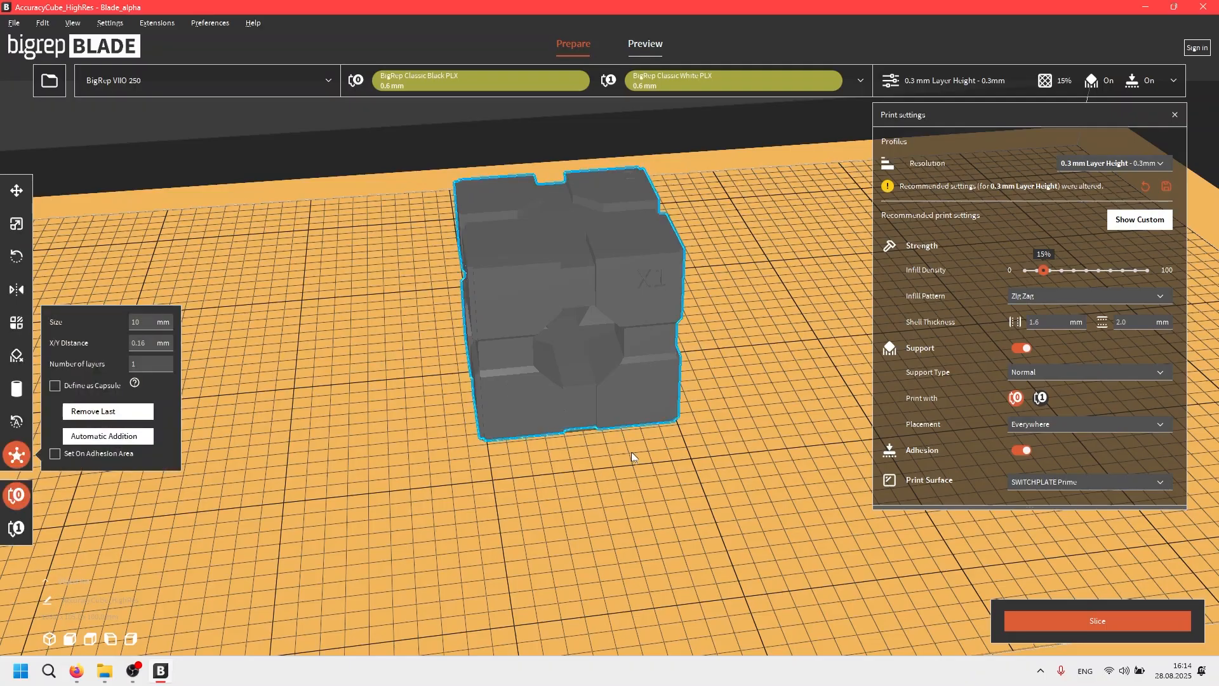
click(139, 342)
click(167, 327)
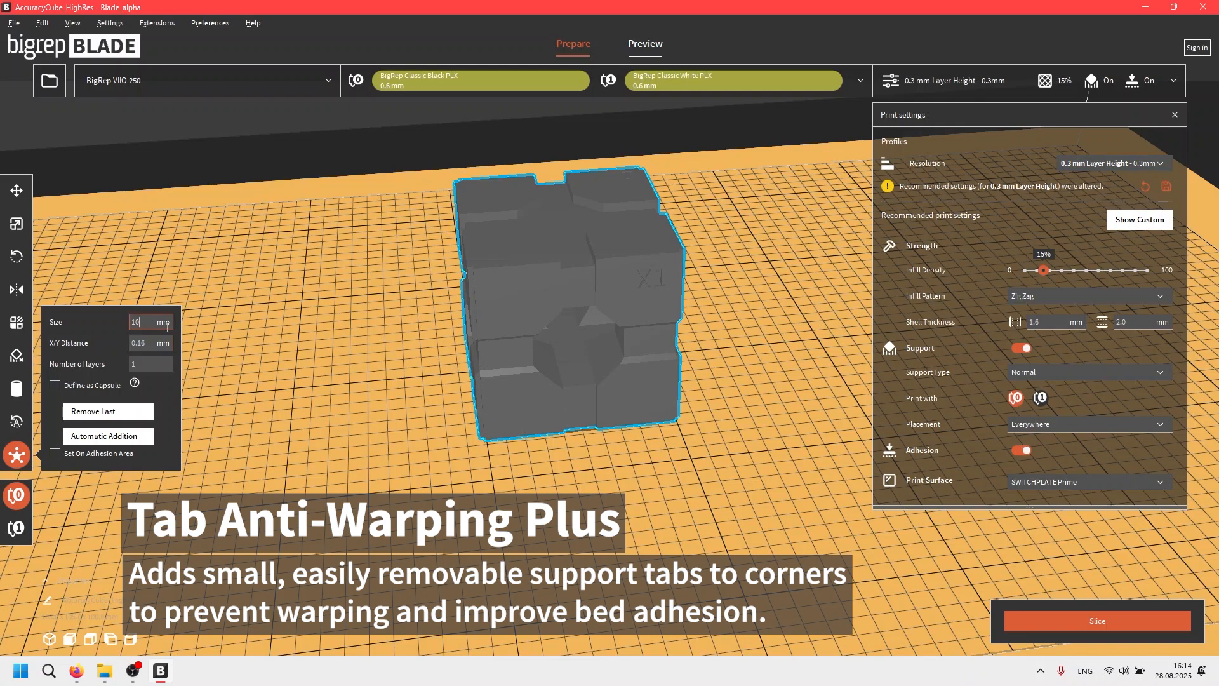
key(BackSpace)
key(BackSpace)
text(20)
click(135, 438)
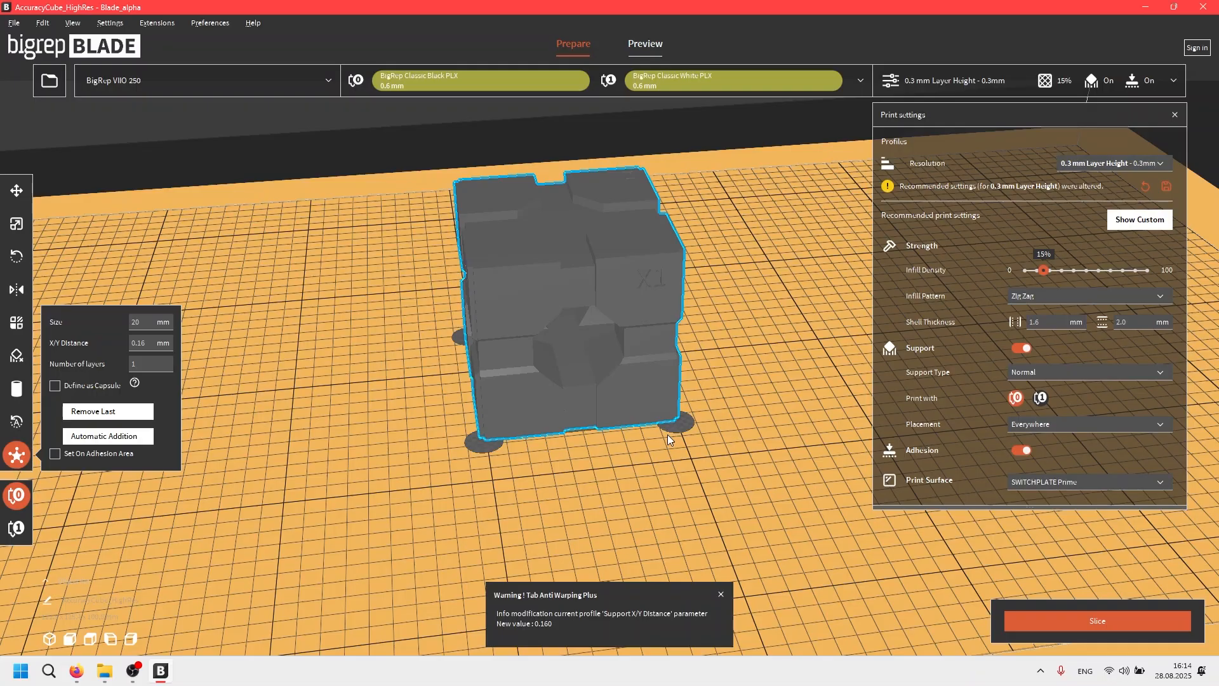
click(1039, 621)
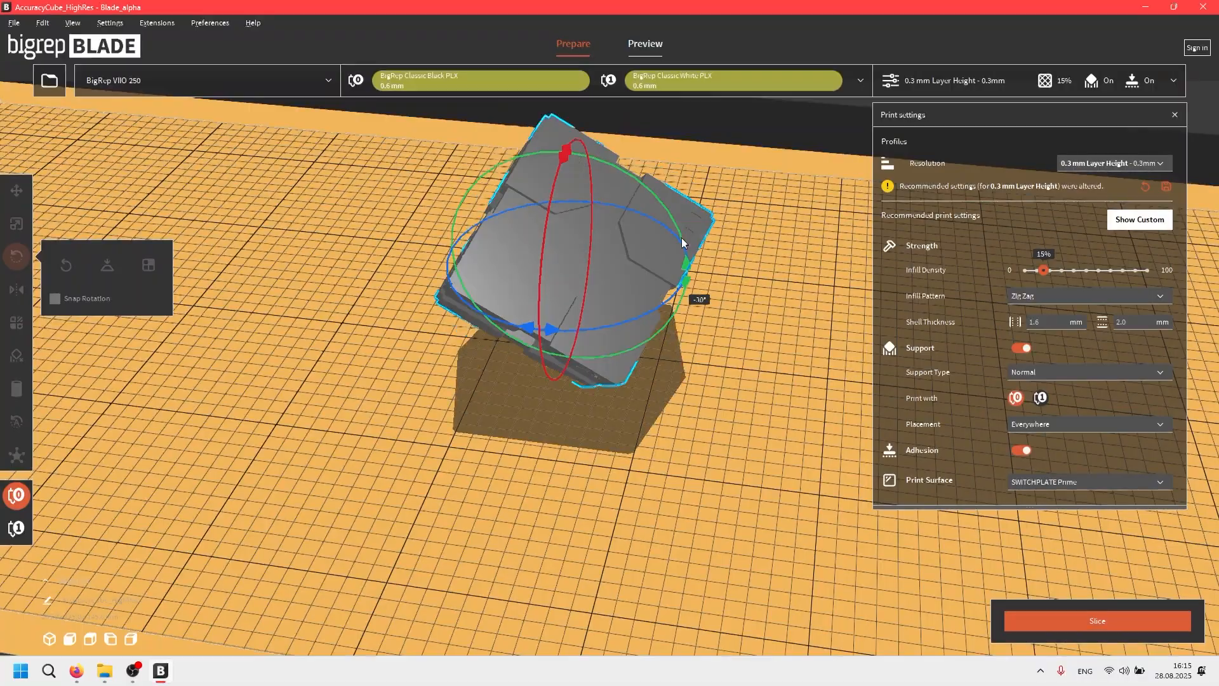
Rotate the cube freely so it stands tilted above the build plate and examine it from several sides, including below.
drag(692, 287, 544, 425)
right_drag(502, 429, 658, 405)
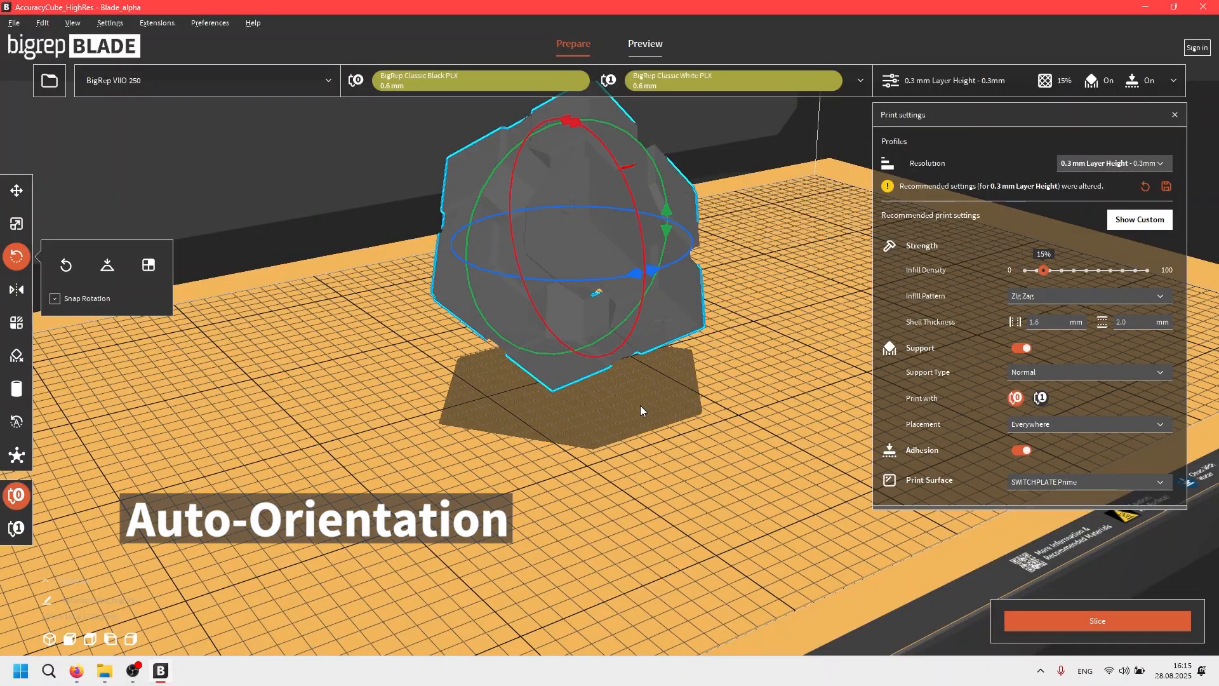
right_drag(666, 402, 587, 427)
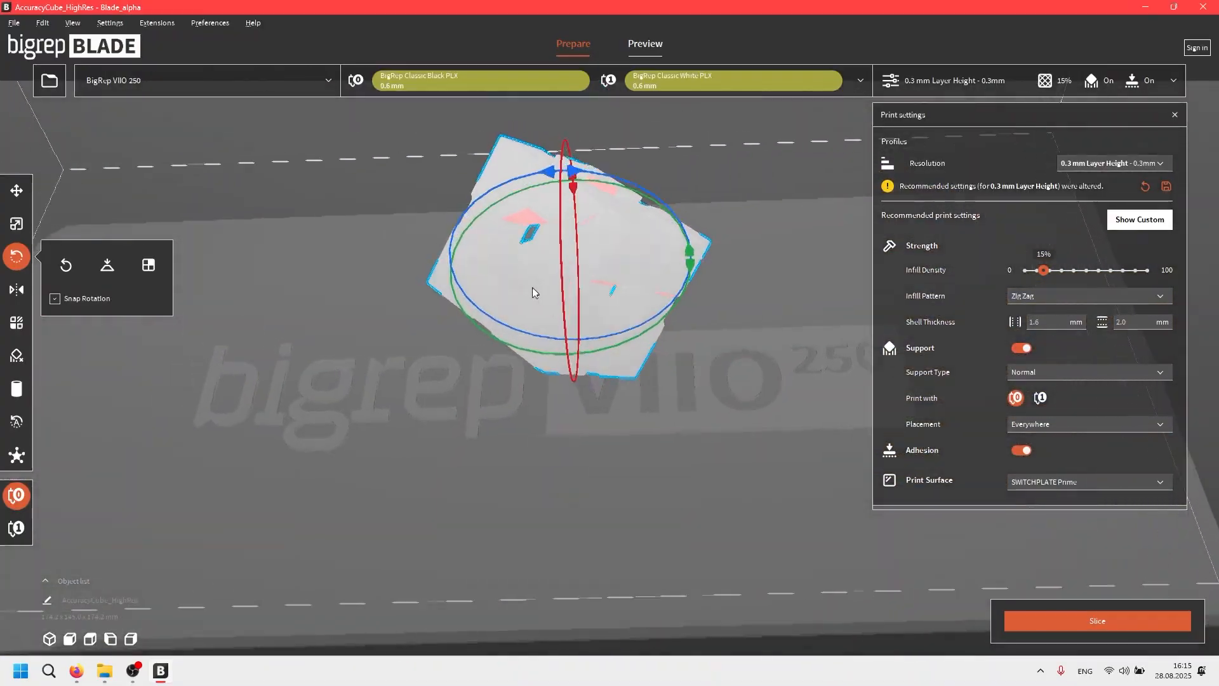
right_drag(532, 287, 587, 432)
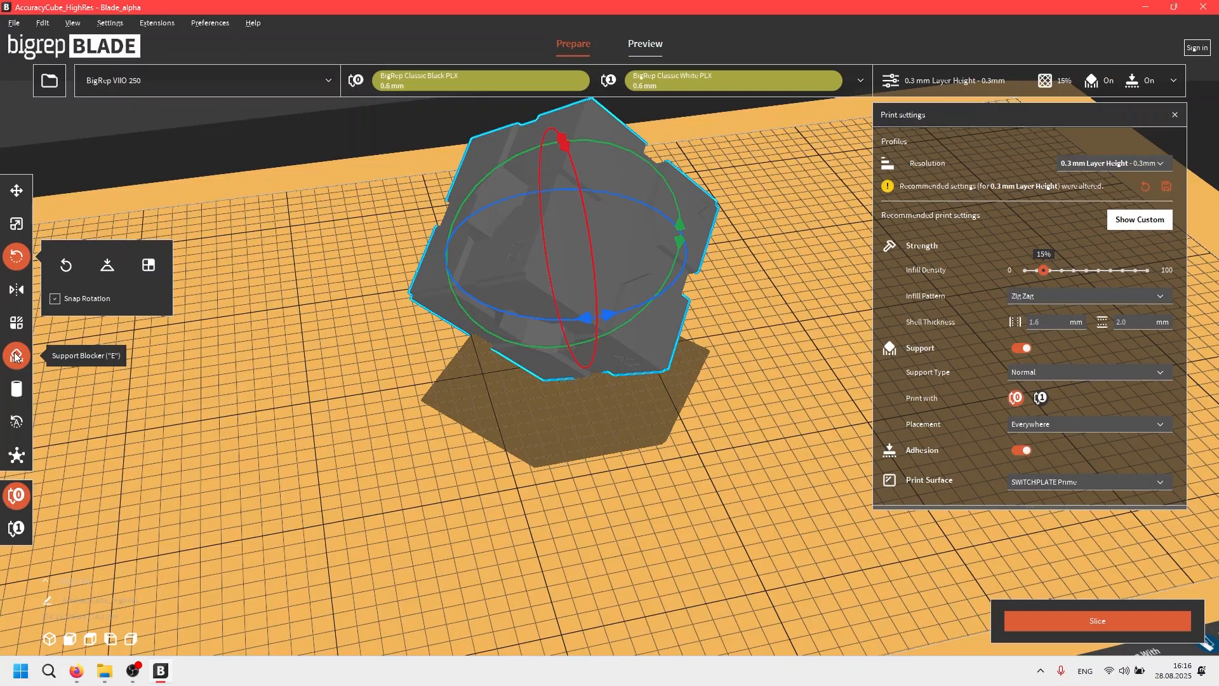
Reorient the tilted cube onto the build plate with Fast Auto-Orientation.
click(18, 423)
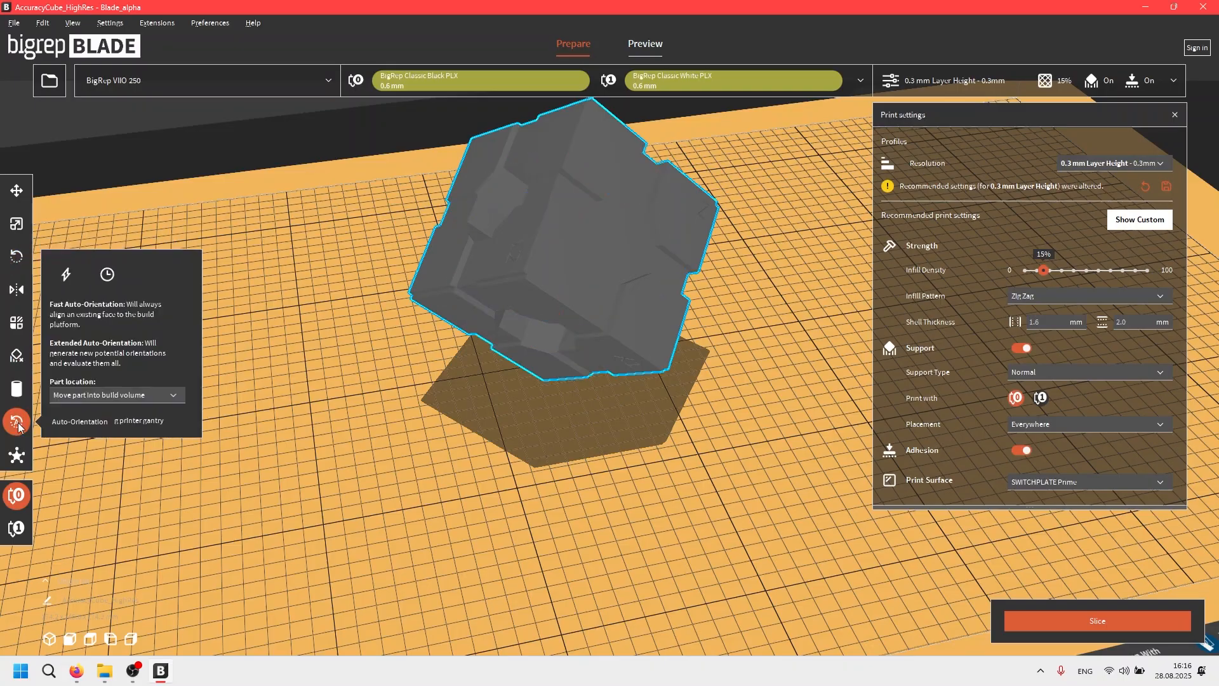
click(66, 278)
right_drag(632, 478, 478, 507)
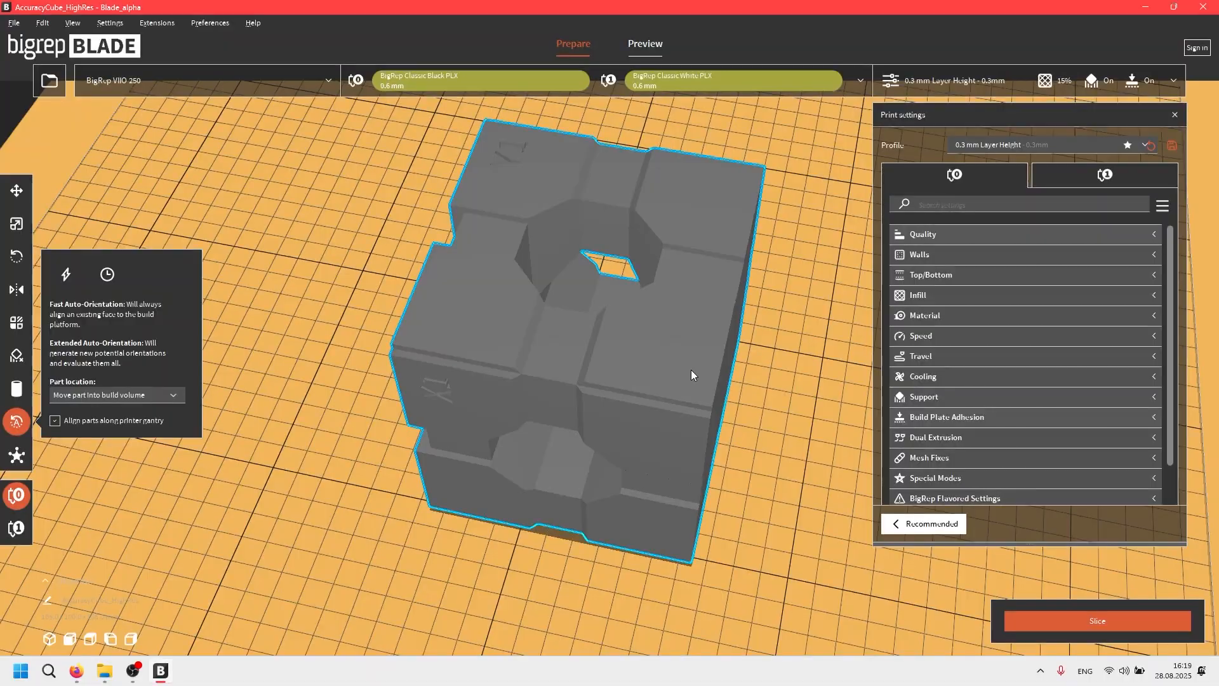
Slice the reoriented cube and preview its interior down to layer 262.
click(1082, 623)
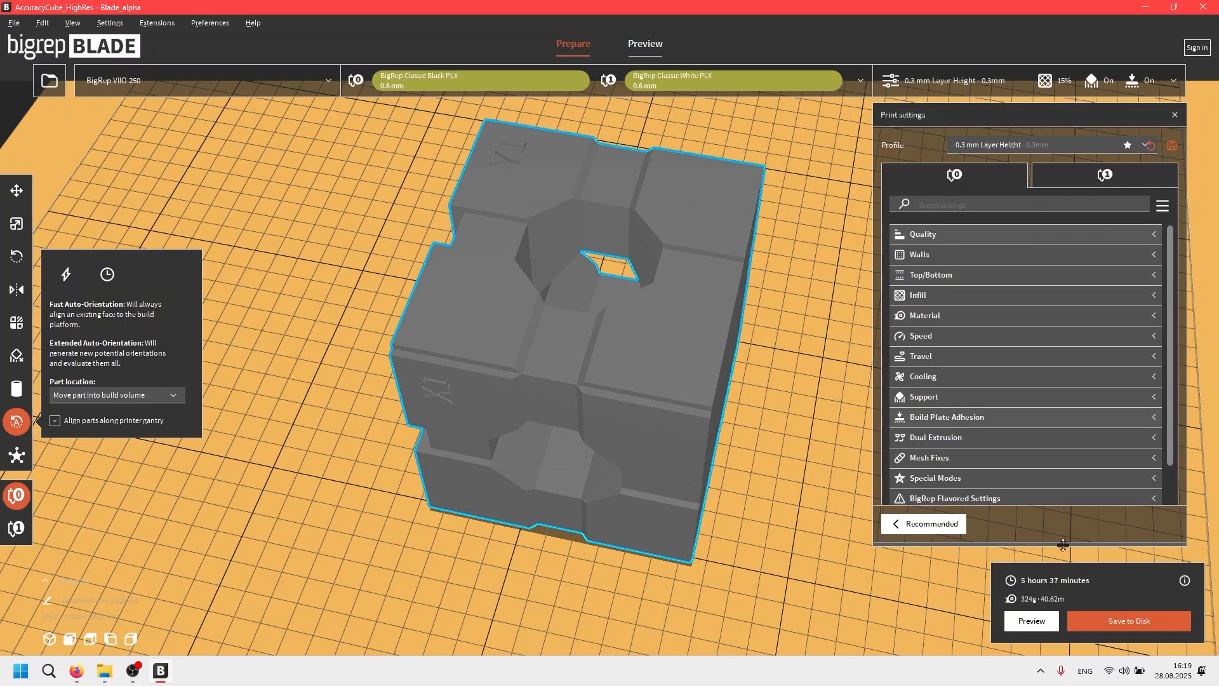
click(1031, 621)
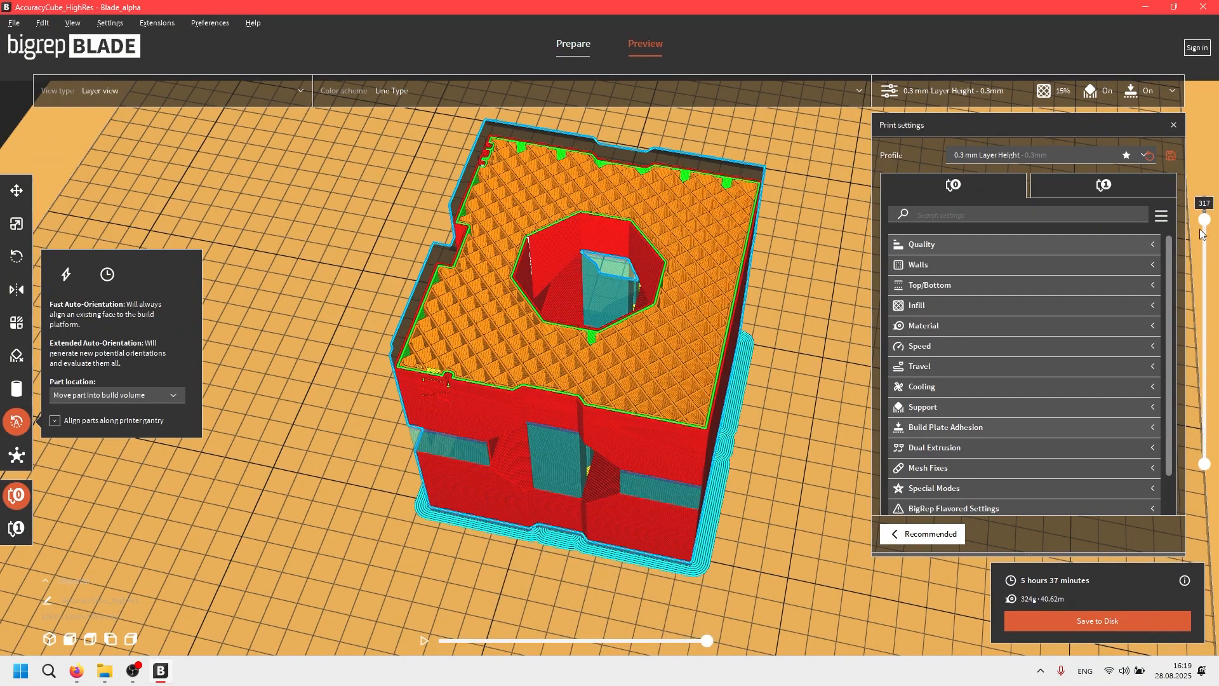
drag(1204, 219, 1204, 259)
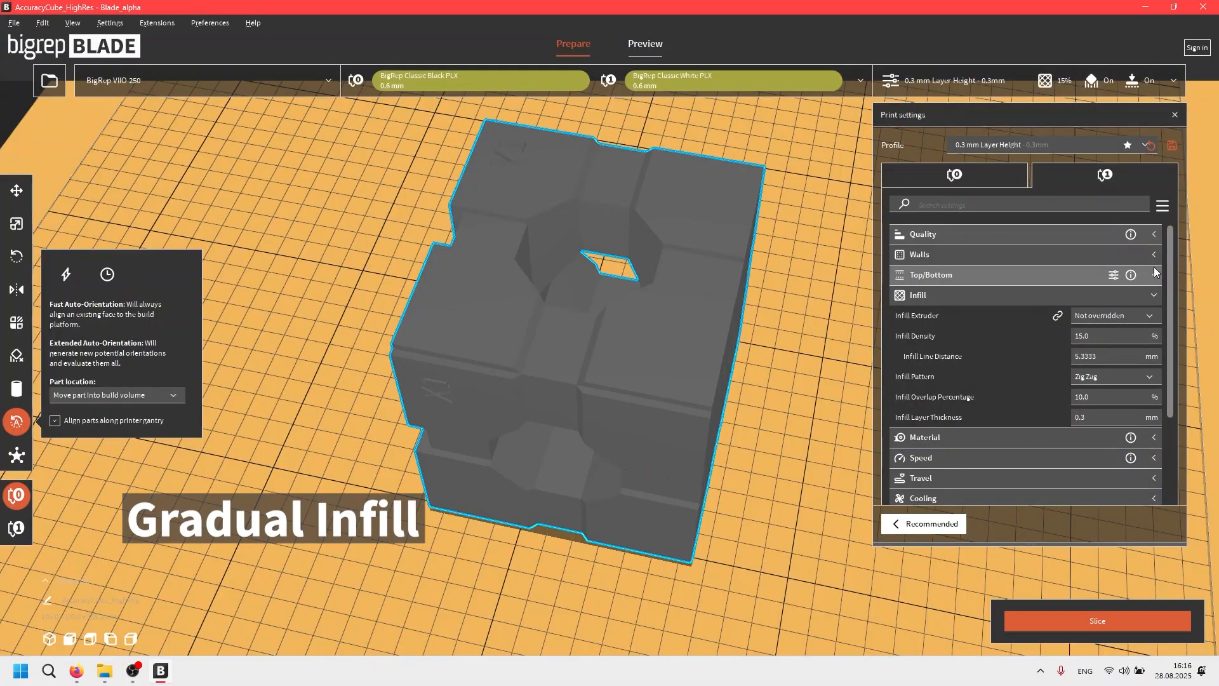
Extend the range of visible print settings and enable Gradual Infill among the infill options.
click(1163, 205)
click(1145, 283)
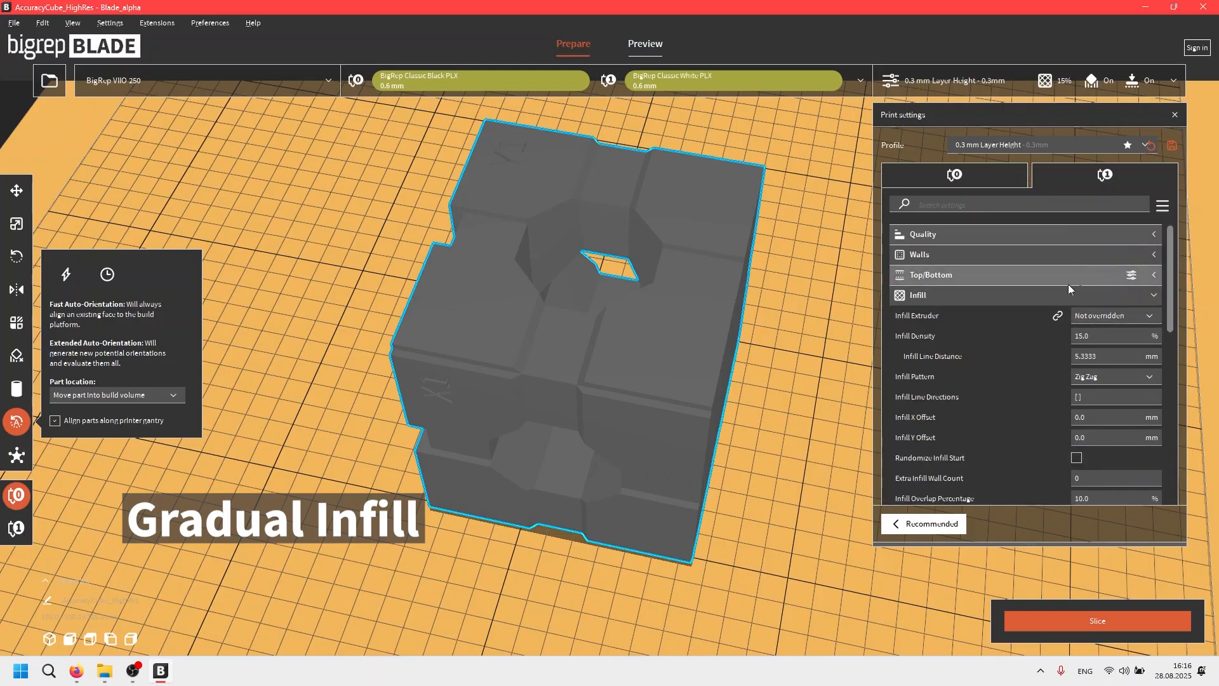
scroll(1003, 365, down, 1)
scroll(1004, 368, down, 3)
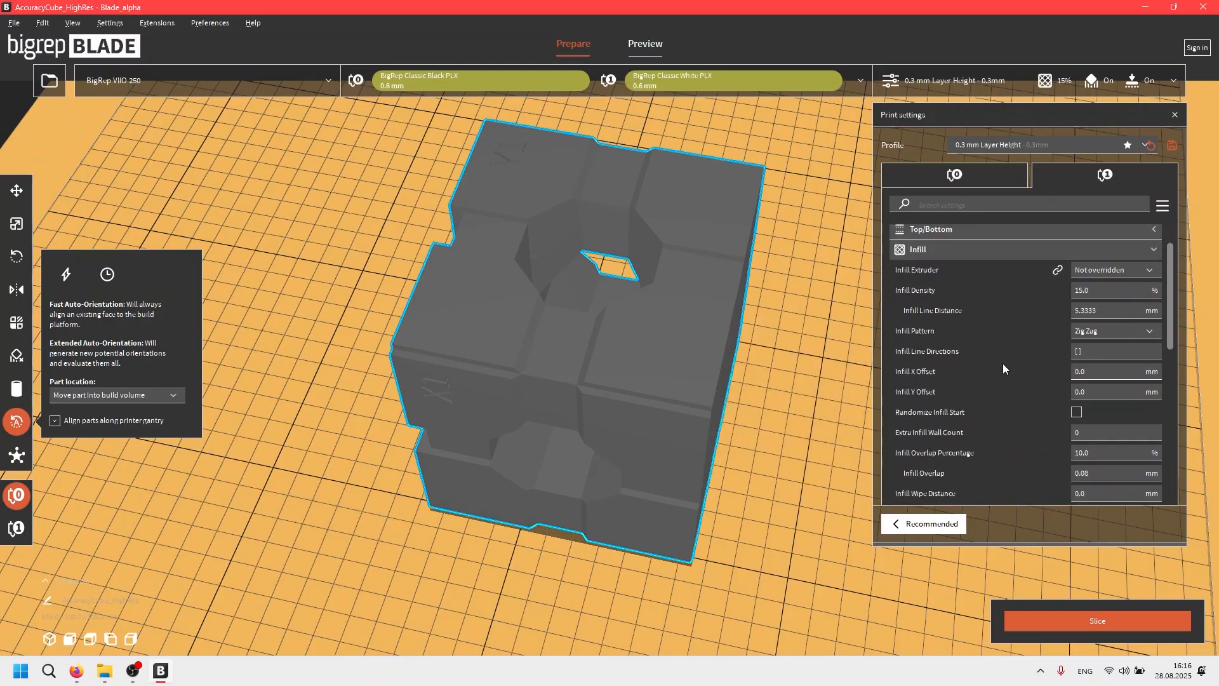
scroll(1003, 363, down, 5)
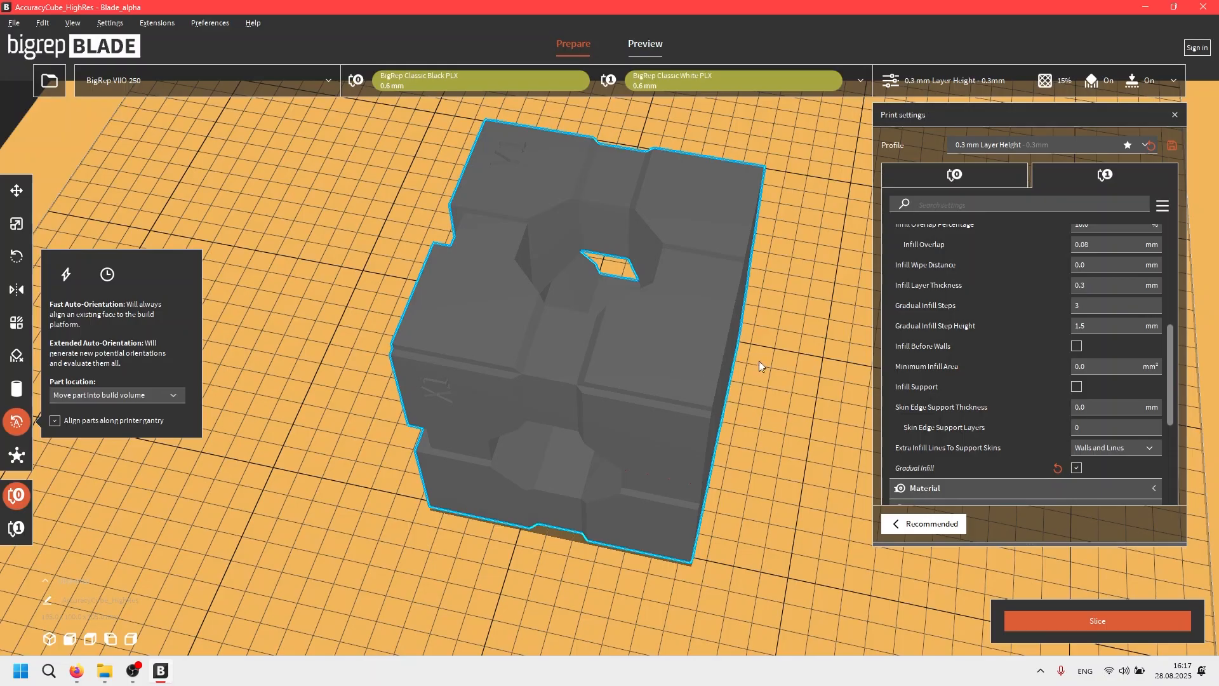
Slice the cube with gradual infill and raise the layer preview from the interior up to layer 350.
click(1040, 626)
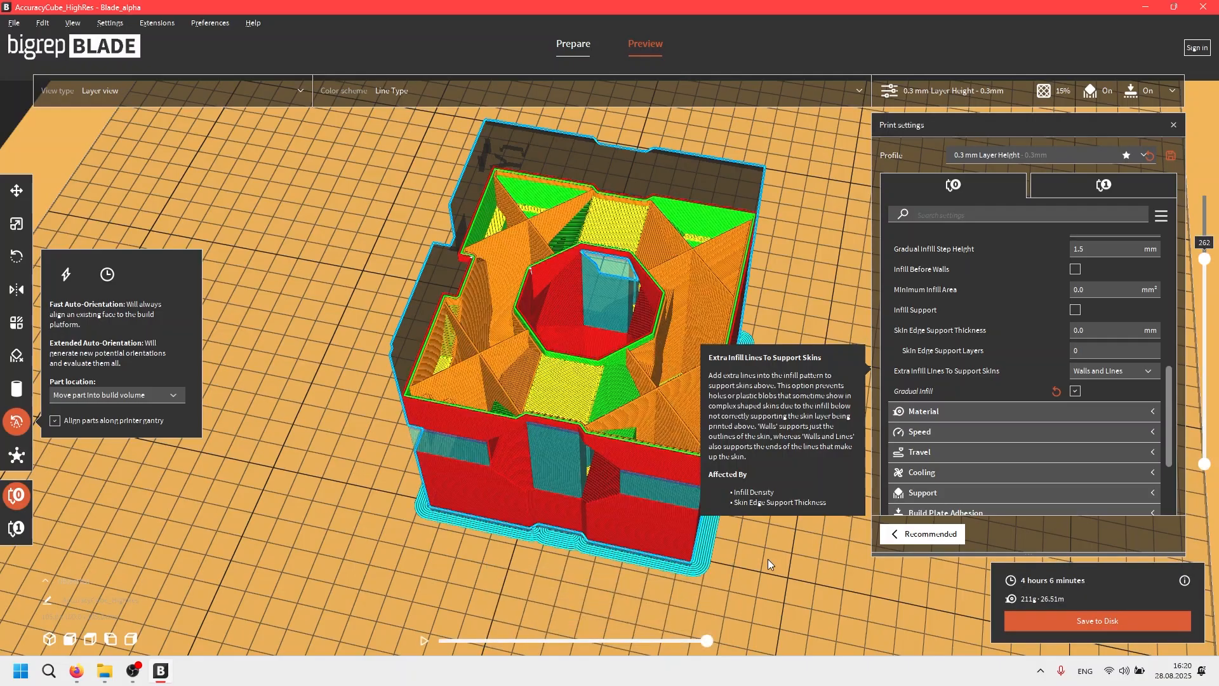
click(644, 379)
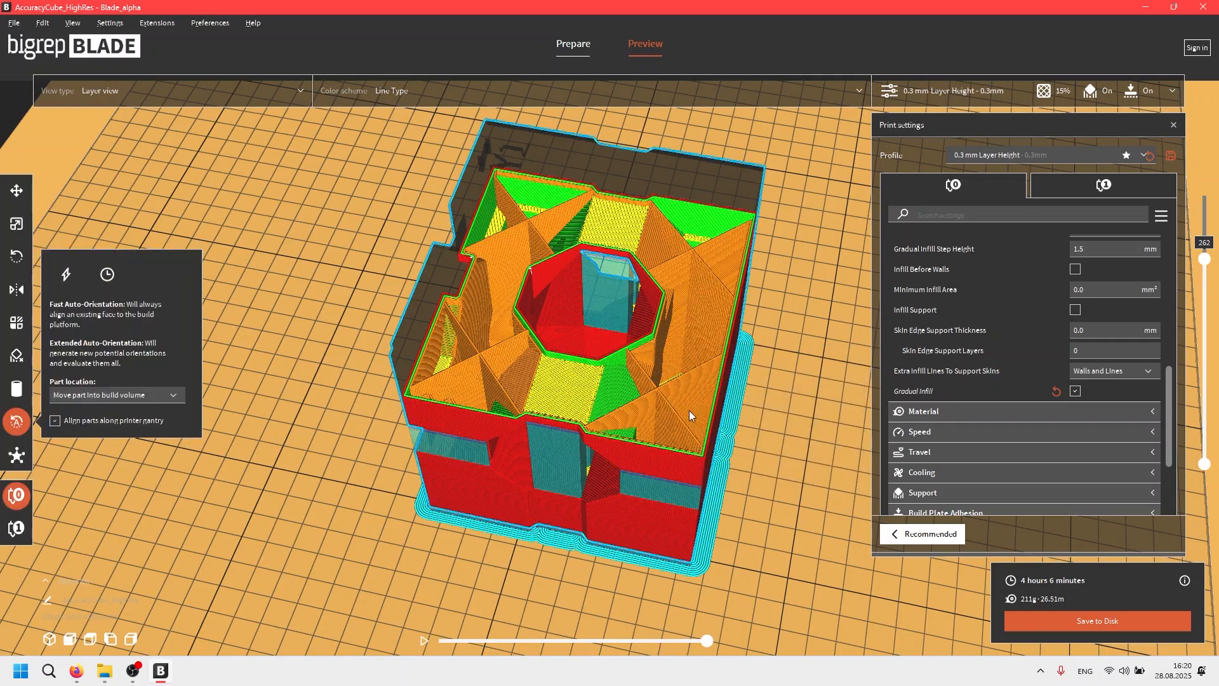
drag(1207, 264, 1171, 175)
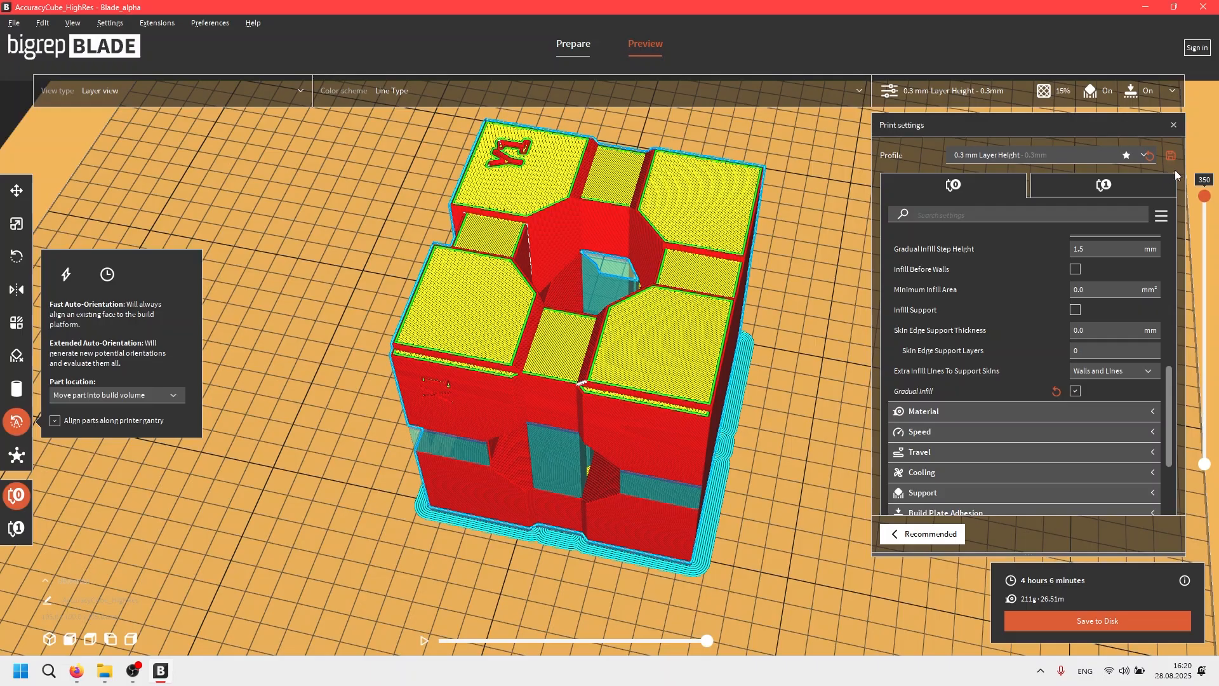
Set the infill pattern to Lightning and slice the cube to inspect its inner layers in the preview.
mouse_move(971, 340)
scroll(970, 341, up, 3)
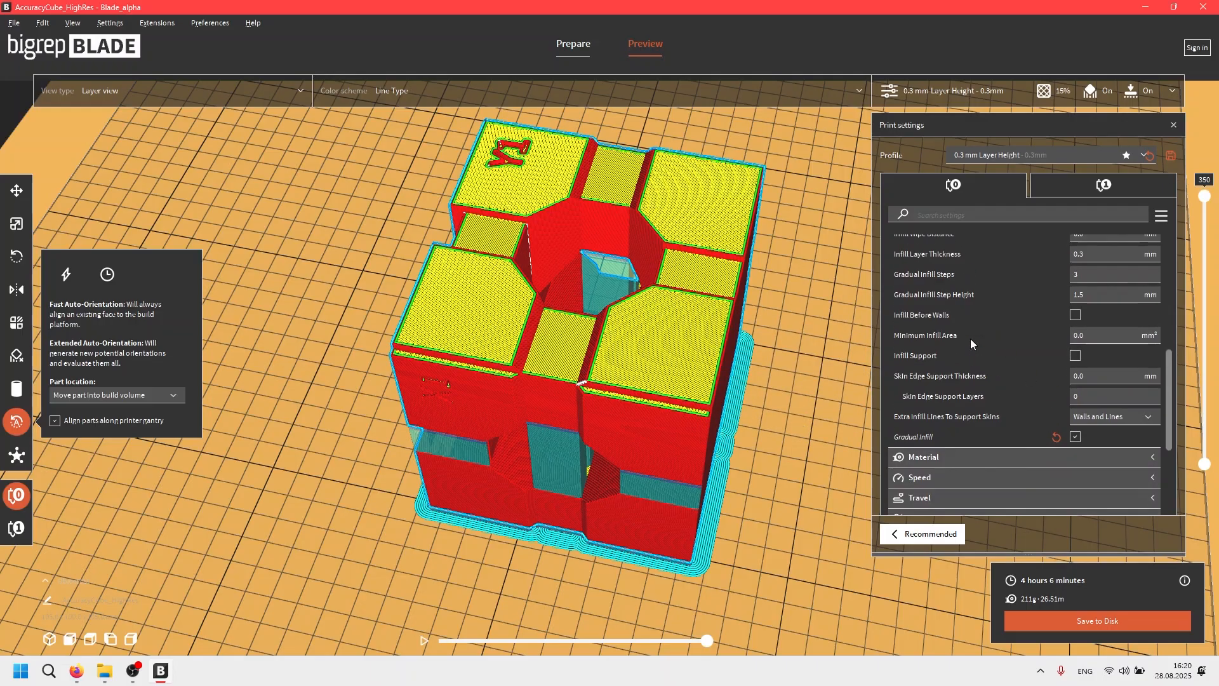
scroll(970, 341, down, 3)
scroll(970, 341, up, 2)
scroll(970, 343, up, 3)
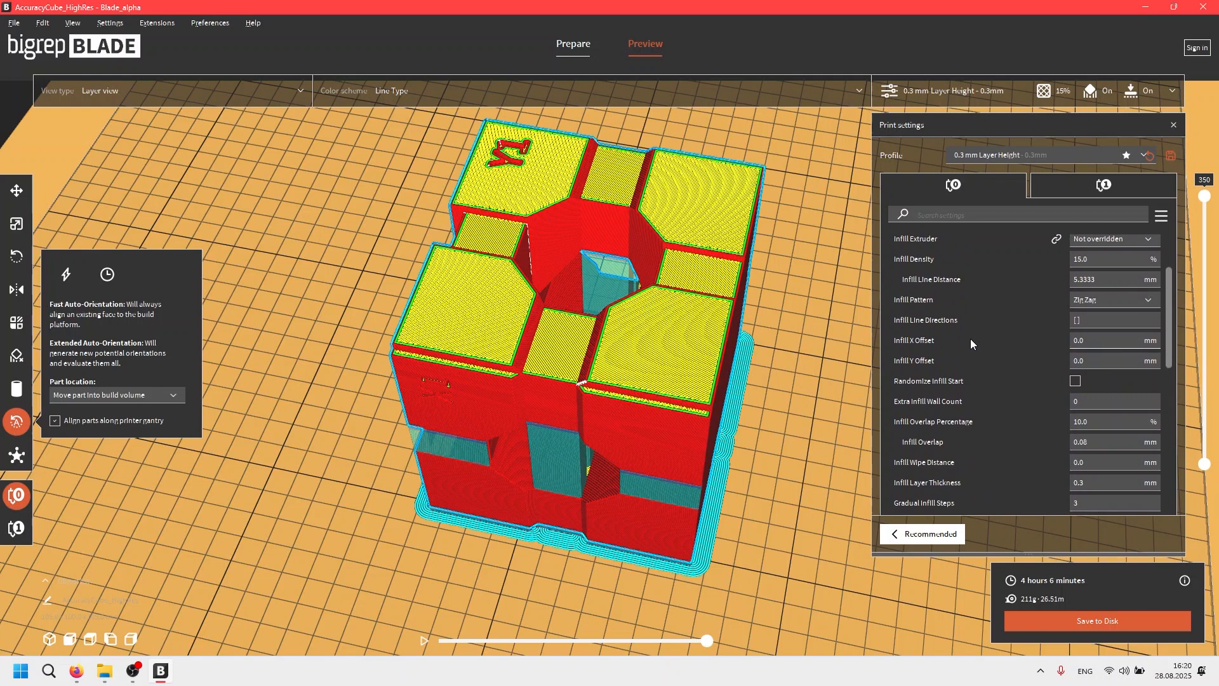
click(1103, 300)
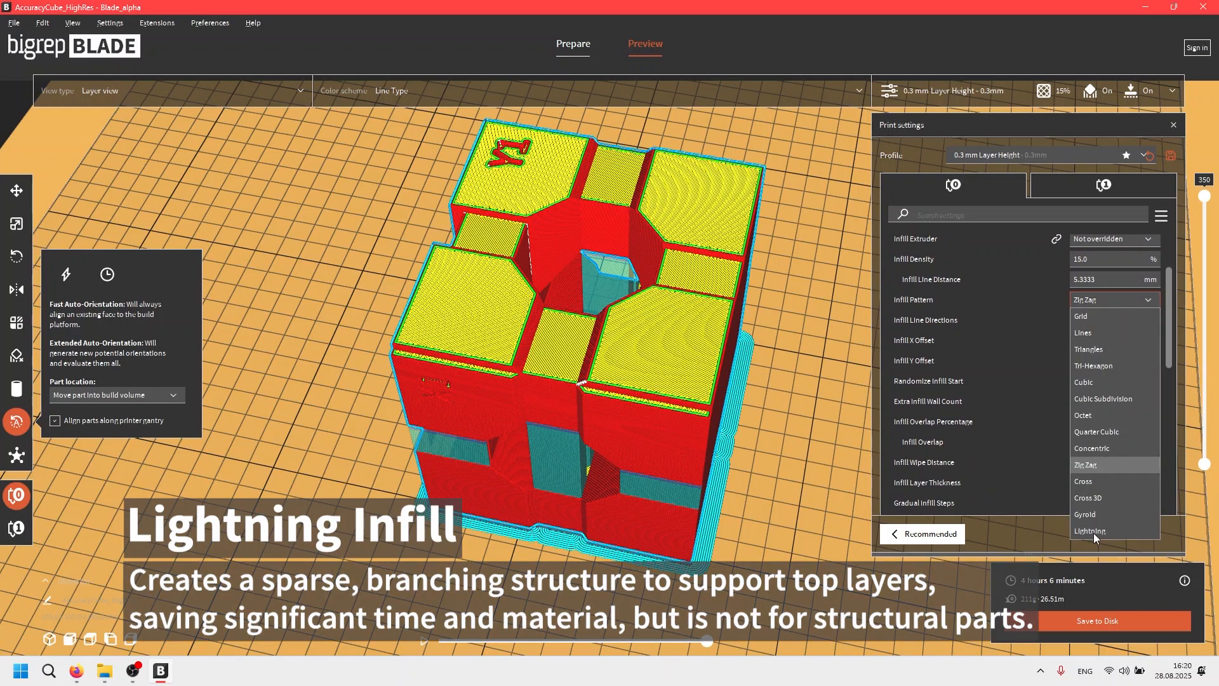
click(1093, 532)
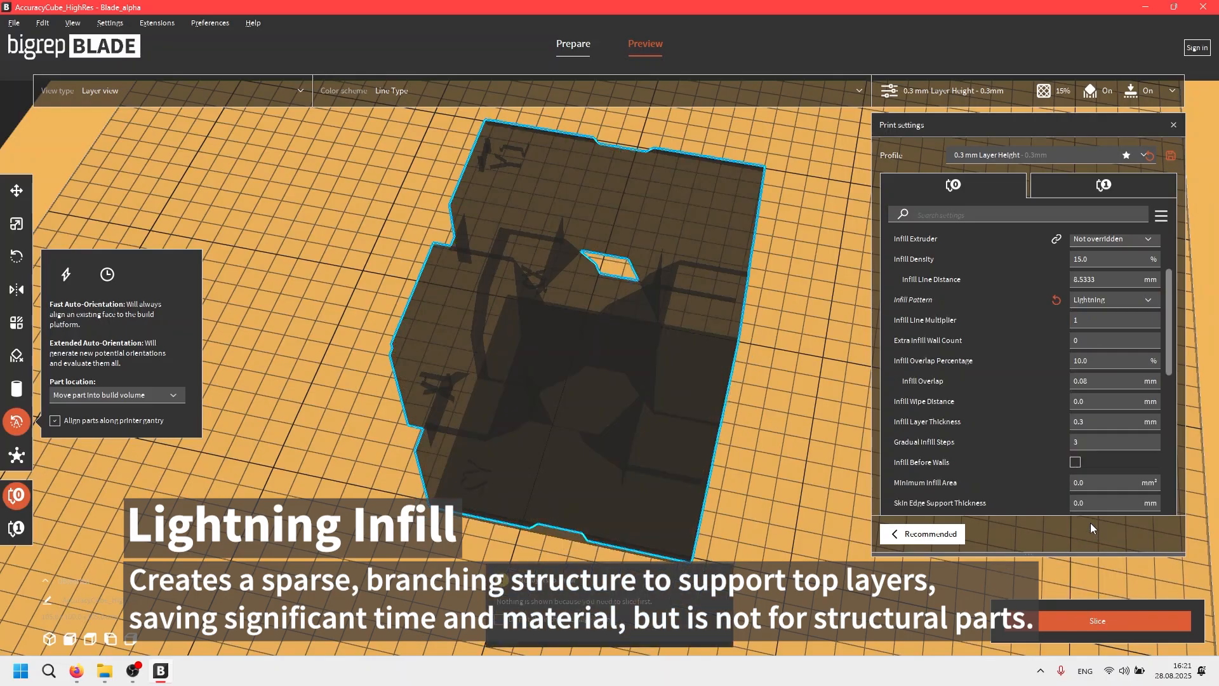
click(1079, 615)
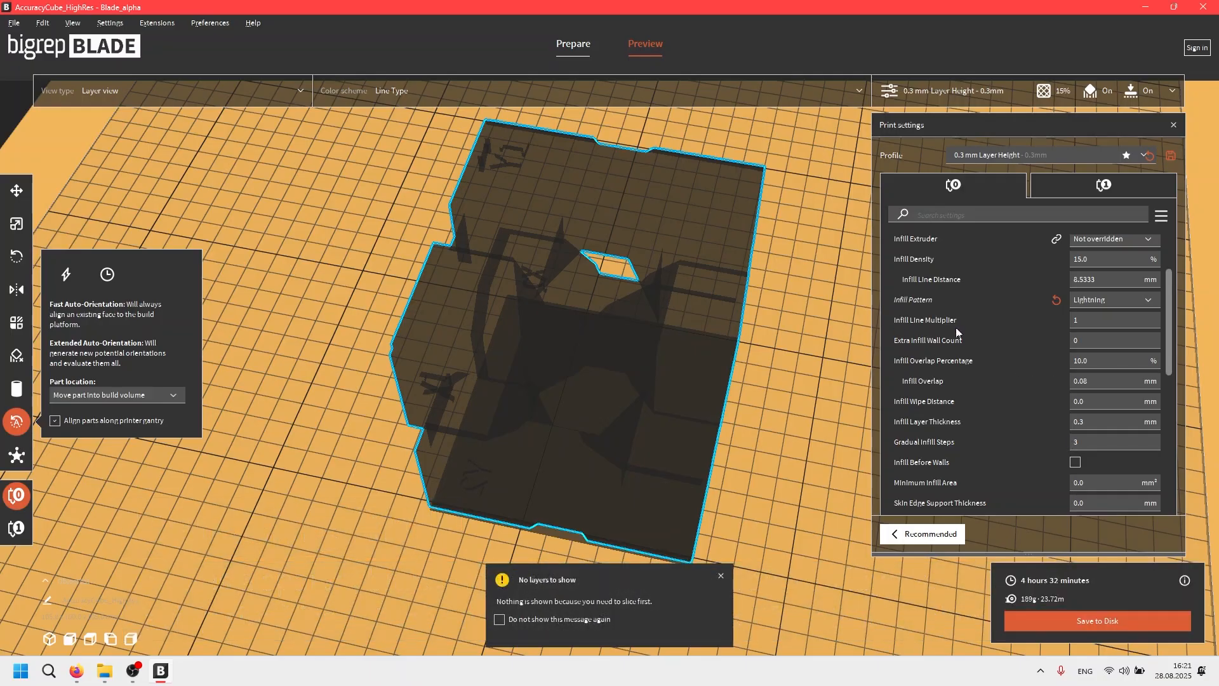
drag(1206, 200, 1190, 441)
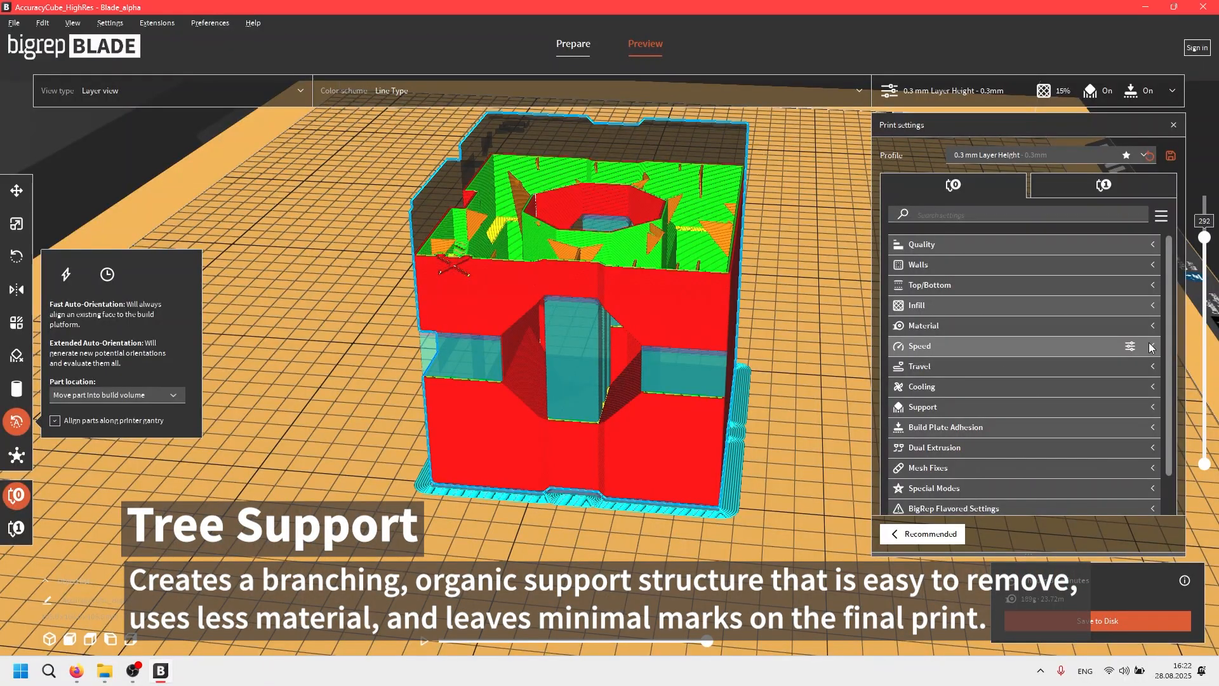
Set the support structure to Tree and slice the cube to inspect the branching supports.
click(1153, 413)
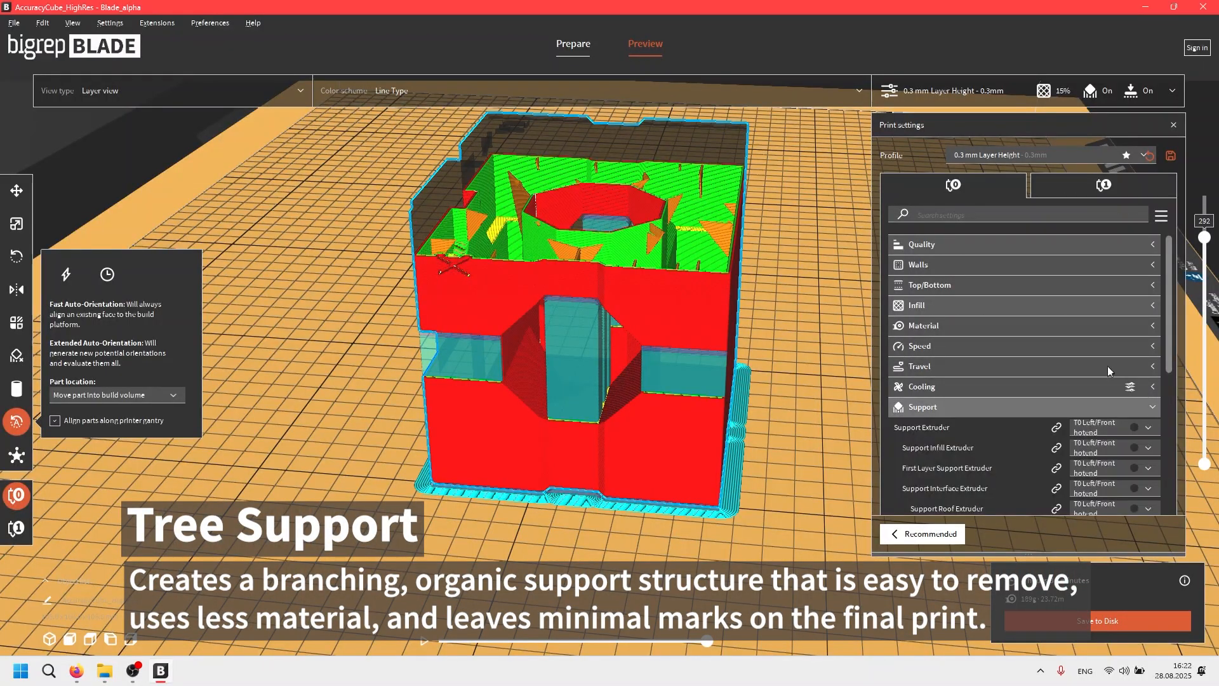
scroll(1084, 344, down, 2)
scroll(1065, 396, down, 5)
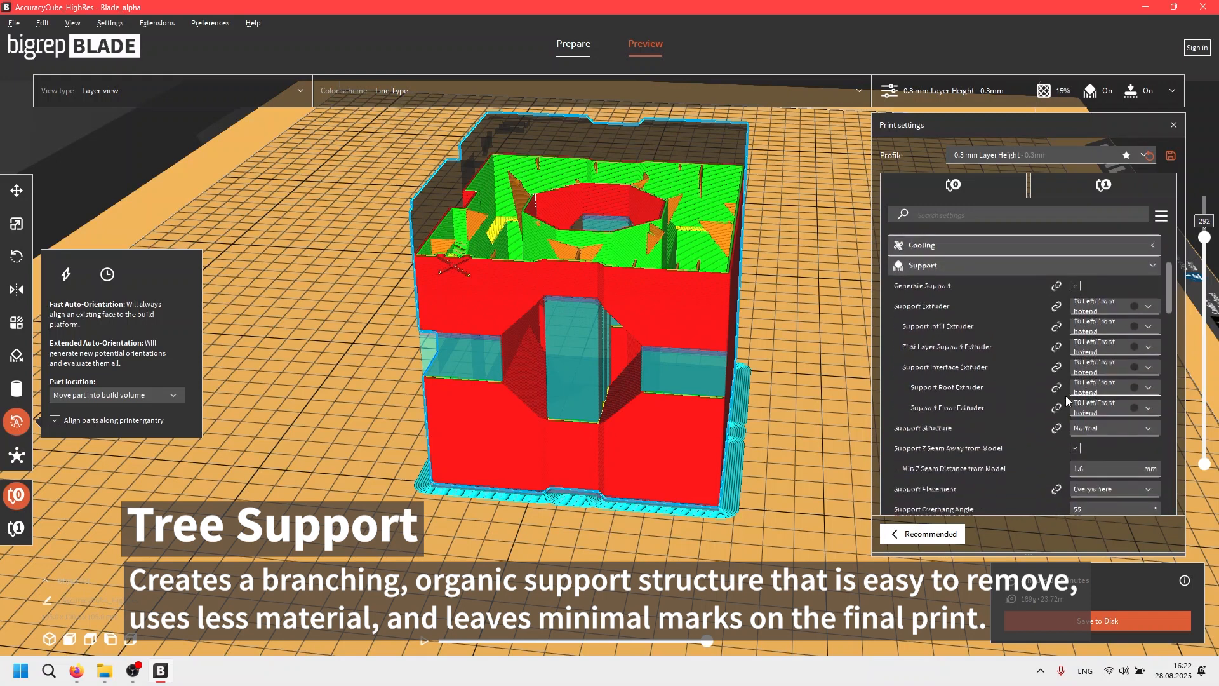
mouse_move(1060, 390)
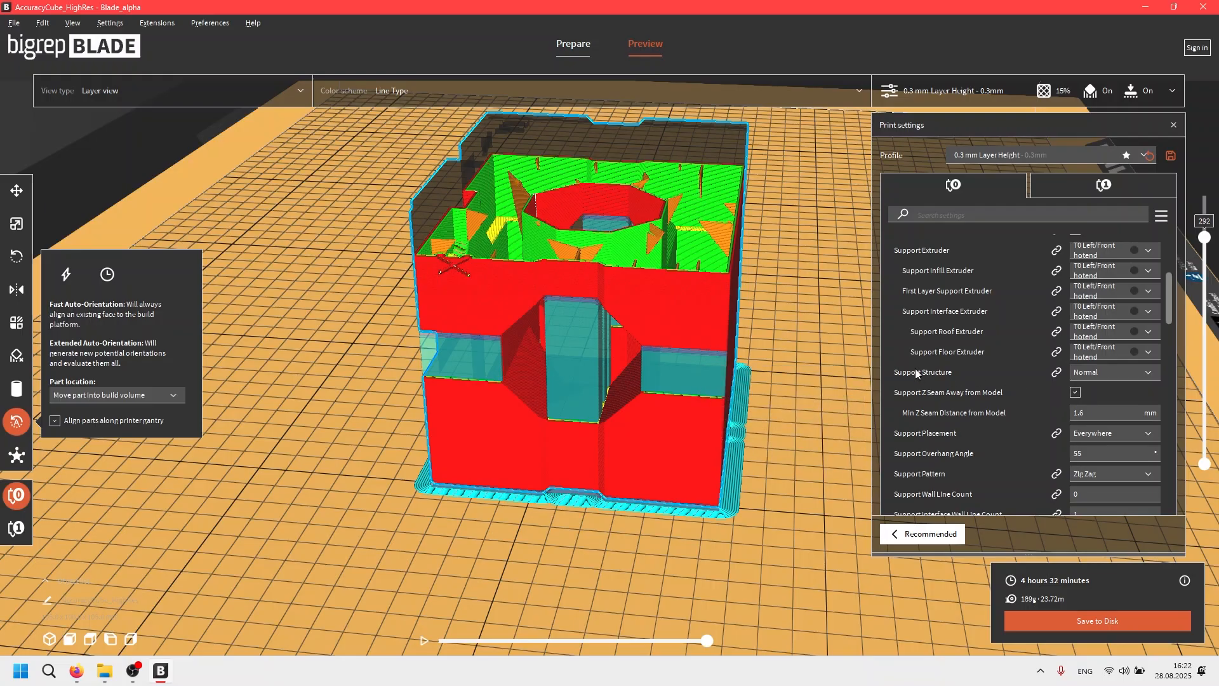
click(1109, 372)
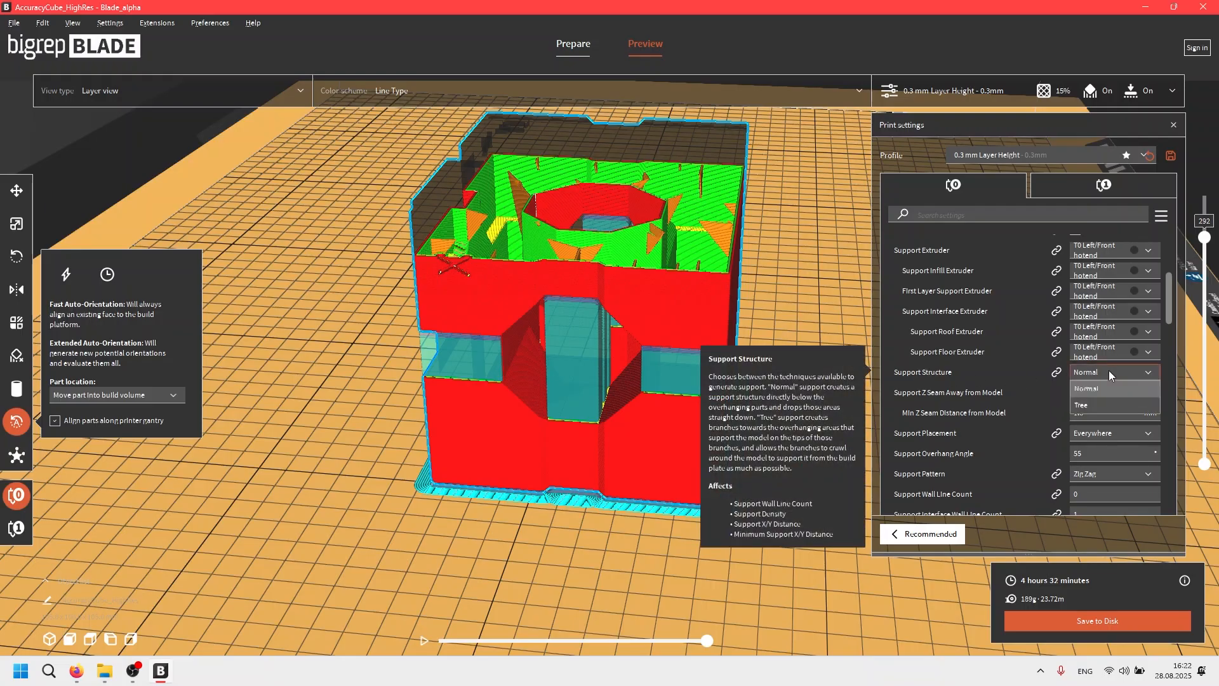
click(1092, 407)
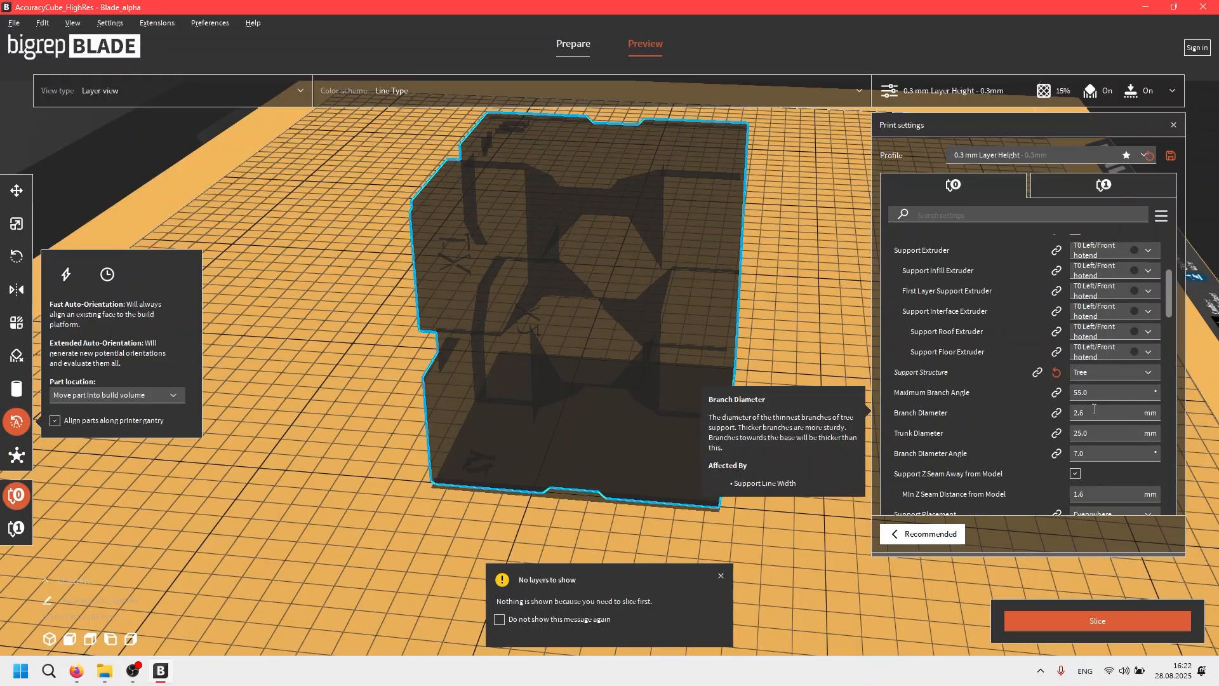
click(1106, 622)
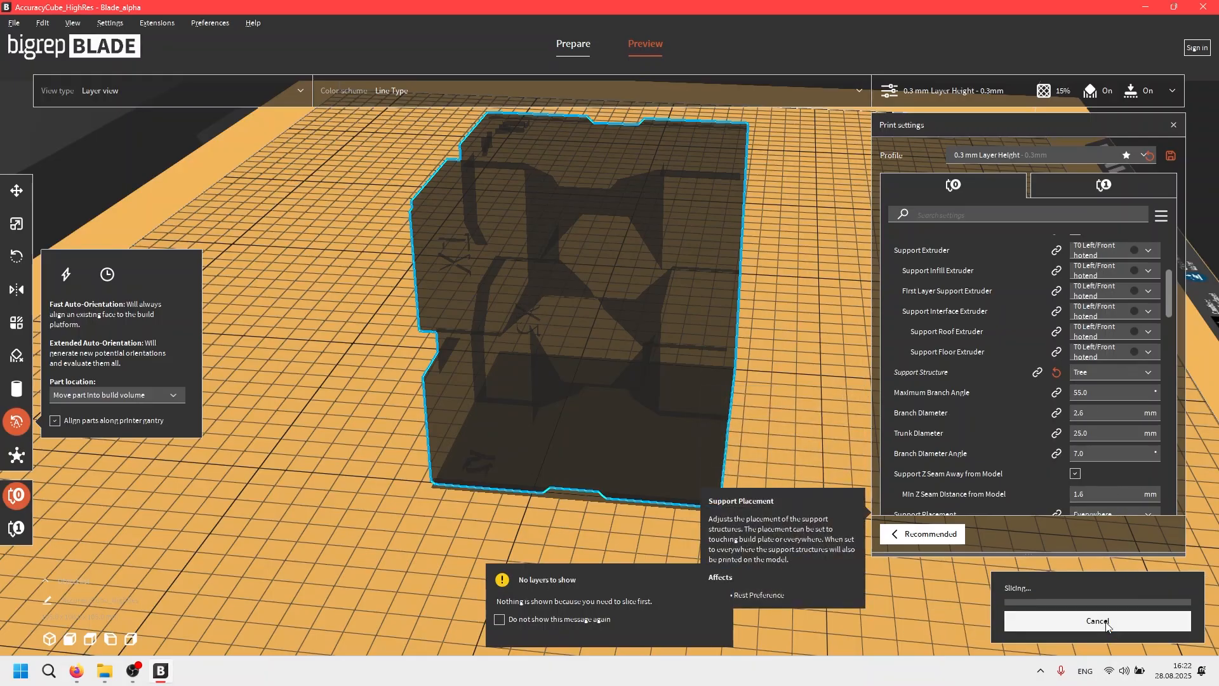
mouse_move(597, 511)
right_down()
mouse_move(559, 480)
mouse_move(938, 532)
mouse_move(1122, 519)
mouse_move(598, 515)
mouse_move(607, 503)
right_up()
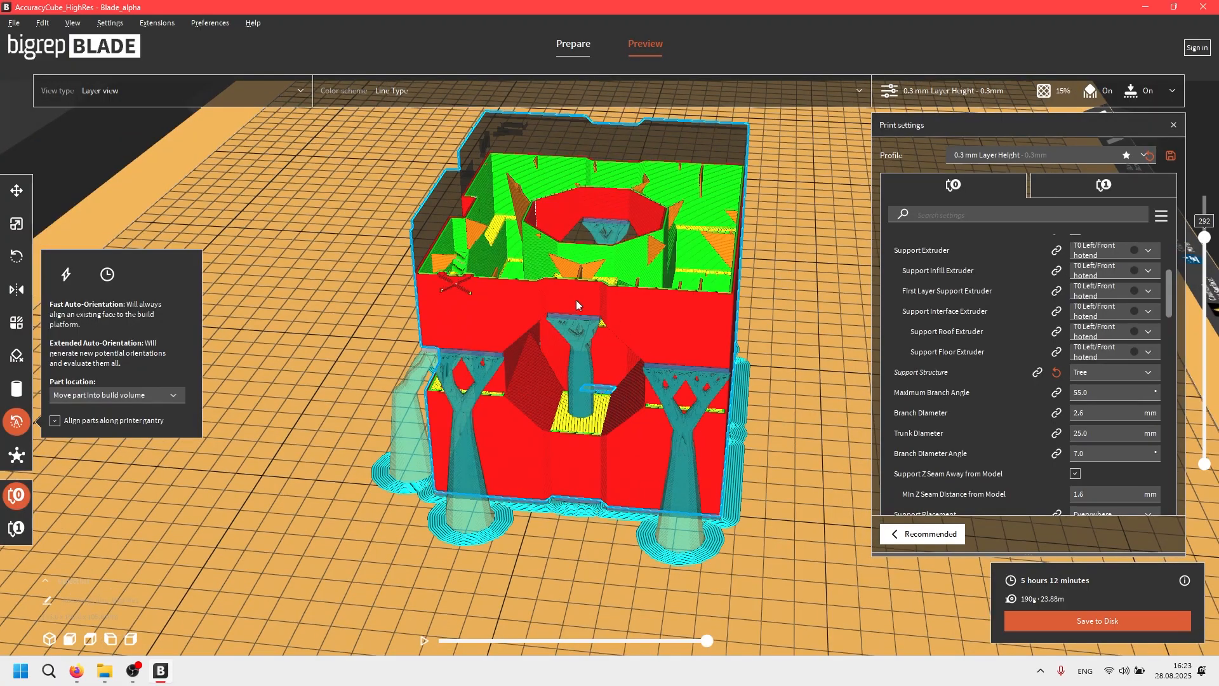